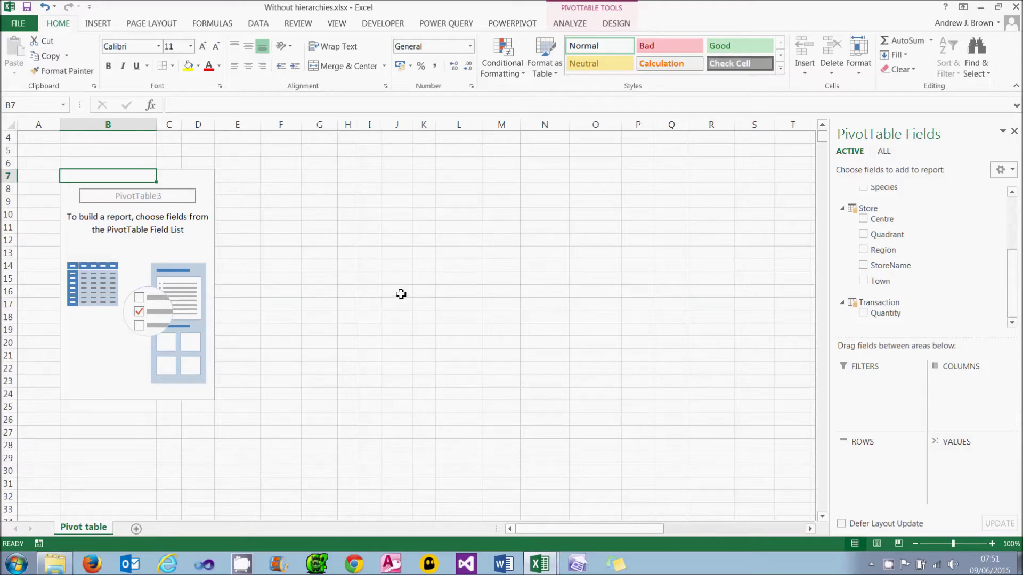
Step: Add Quadrant, Region, Town, Centre and StoreName to the pivot rows
{"action": "left_click", "coordinate": [863, 236]}
{"action": "left_click", "coordinate": [864, 251]}
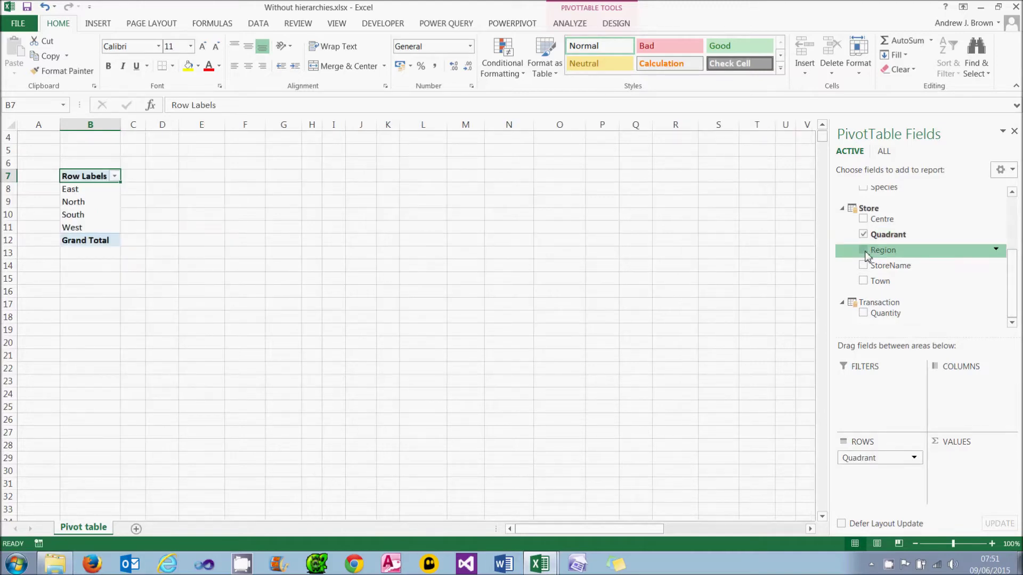
{"action": "left_click", "coordinate": [864, 281]}
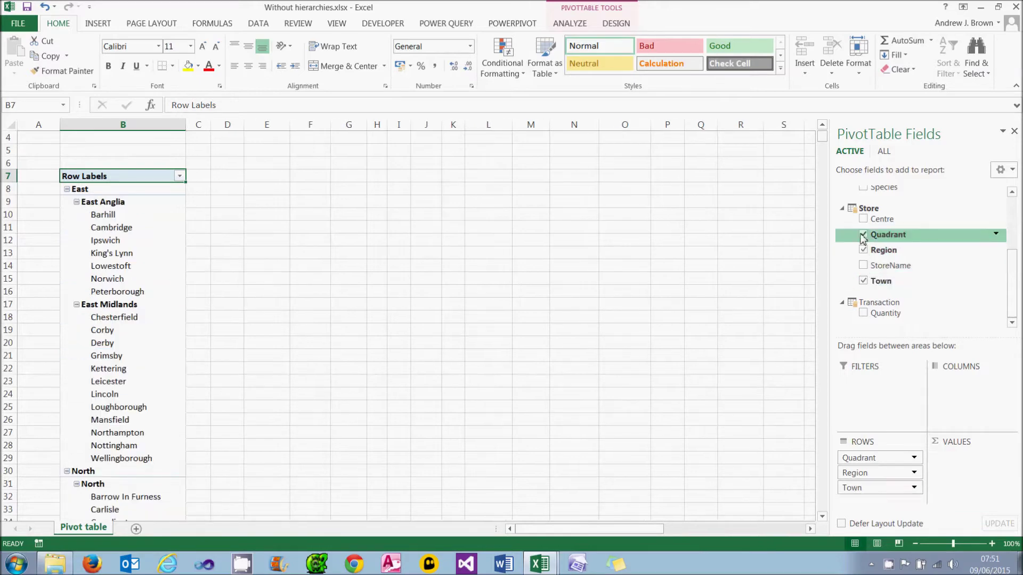
{"action": "left_click", "coordinate": [863, 219]}
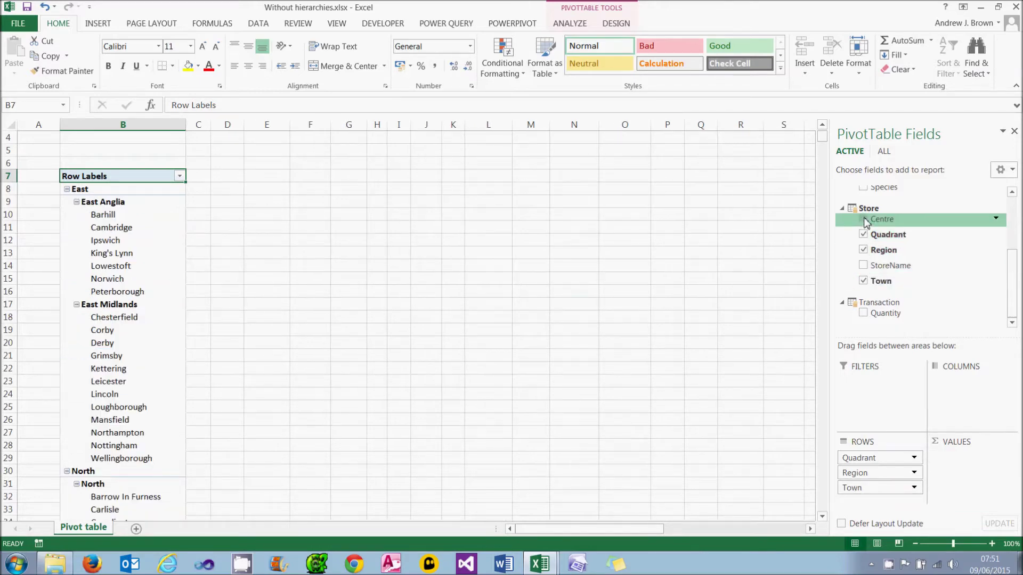
{"action": "left_click", "coordinate": [863, 267]}
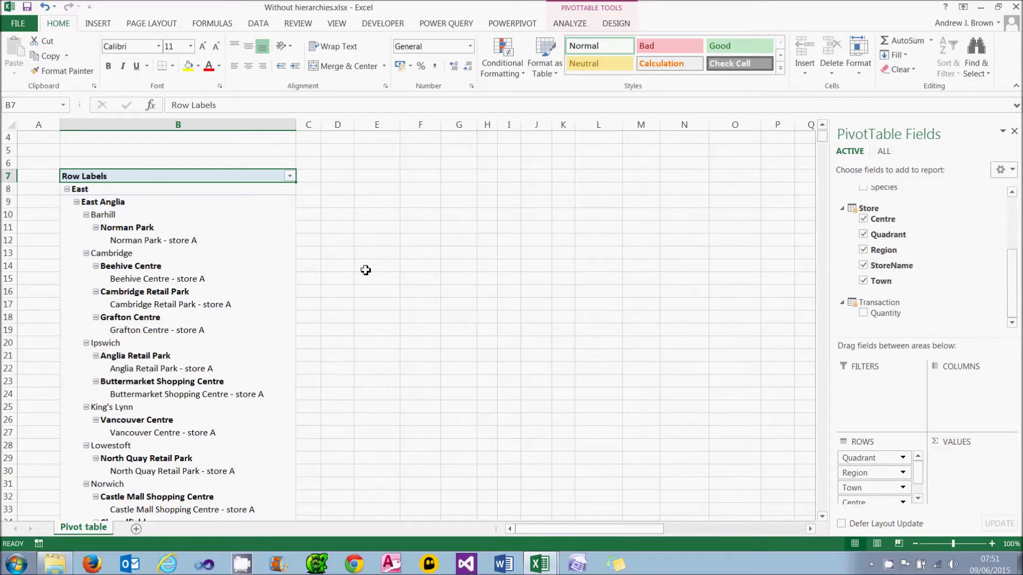
Step: Place Year, Quarter and MonthName in columns, and Species, Animal and ProductName as filters
{"action": "left_click", "coordinate": [1013, 214]}
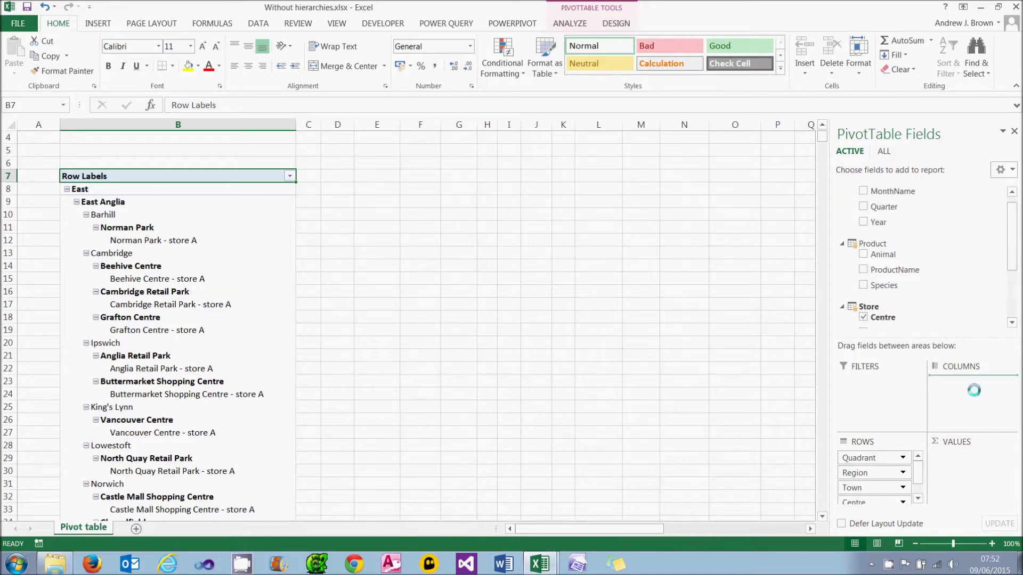
{"action": "left_click_drag", "start_coordinate": [878, 233], "coordinate": [966, 384]}
{"action": "left_click_drag", "start_coordinate": [884, 207], "coordinate": [960, 397]}
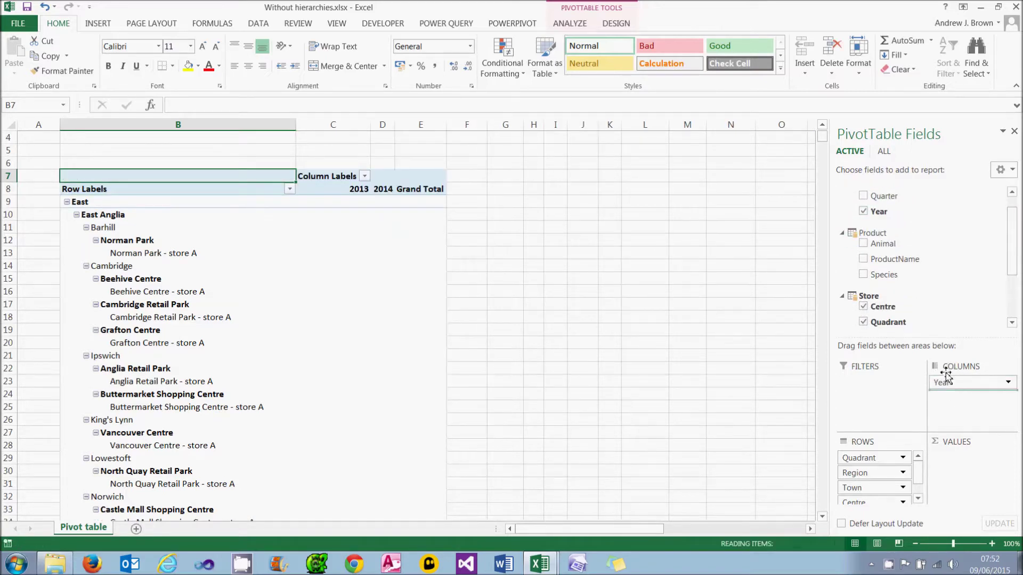
{"action": "scroll", "coordinate": [939, 219], "scroll_direction": "up", "scroll_amount": 2}
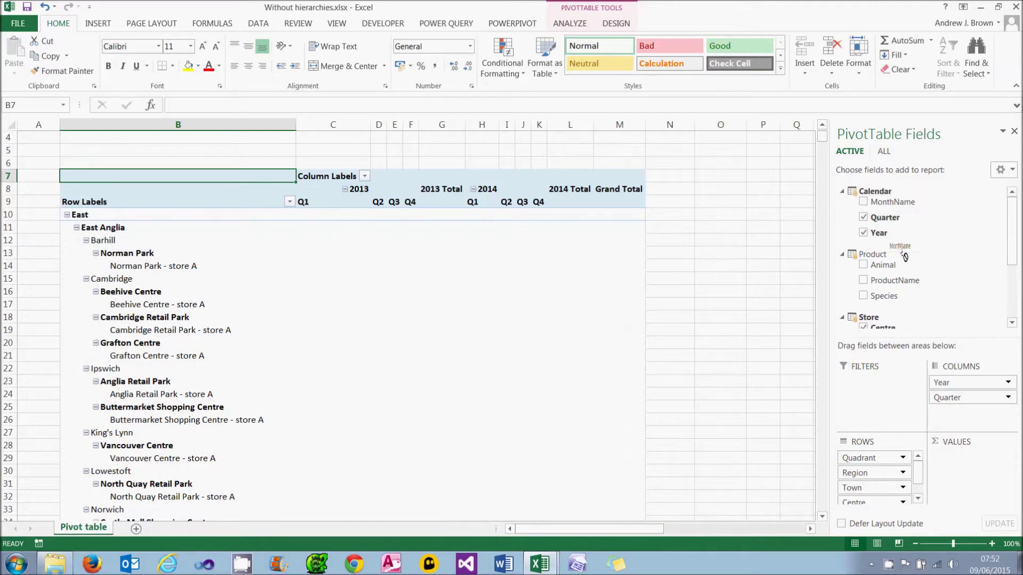
{"action": "left_click_drag", "start_coordinate": [893, 207], "coordinate": [962, 416]}
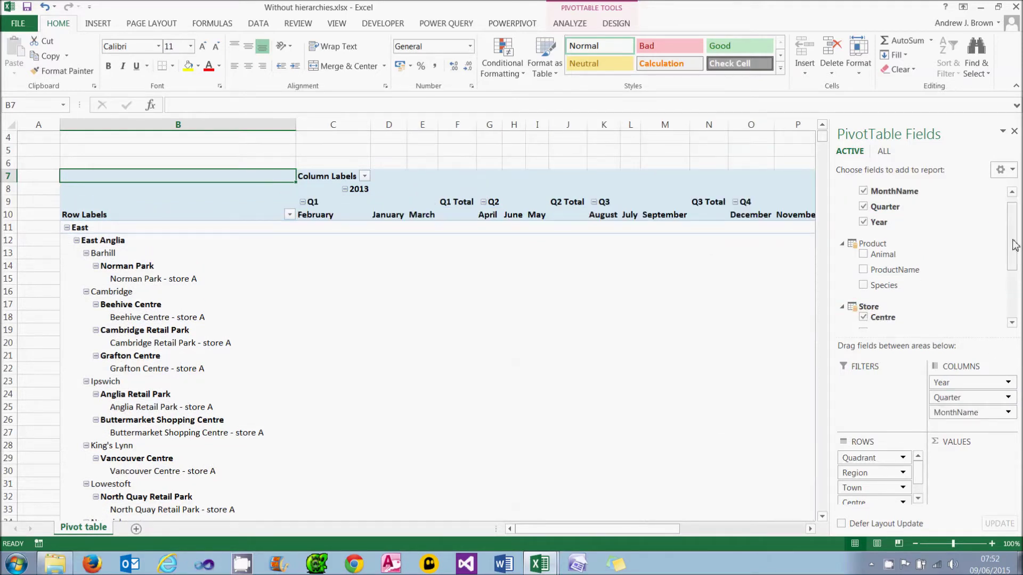
{"action": "mouse_move", "coordinate": [1011, 243]}
{"action": "left_mouse_down"}
{"action": "mouse_move", "coordinate": [1011, 285]}
{"action": "mouse_move", "coordinate": [1011, 248]}
{"action": "left_mouse_up"}
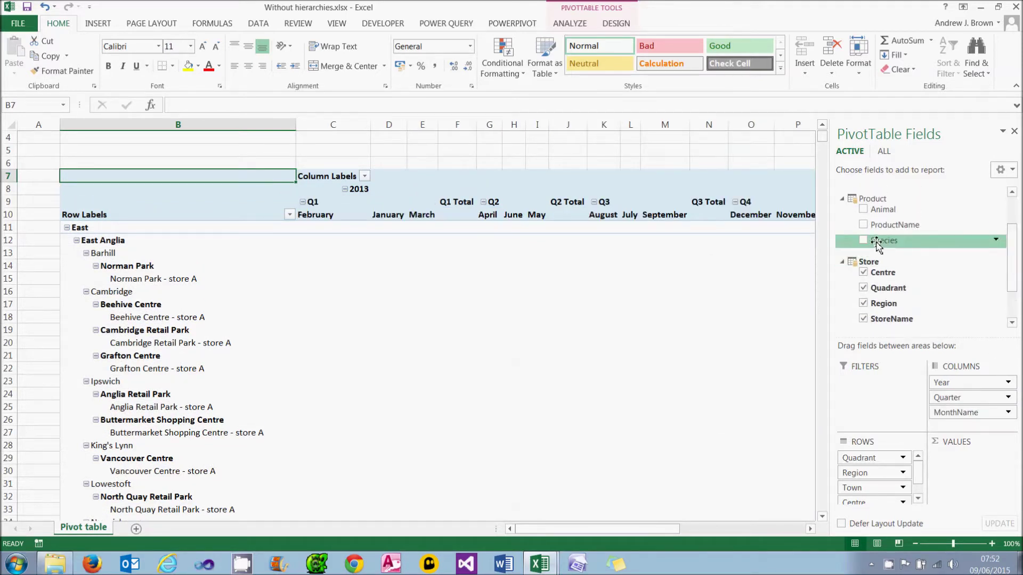
{"action": "left_click_drag", "start_coordinate": [883, 239], "coordinate": [848, 384]}
{"action": "left_click_drag", "start_coordinate": [882, 210], "coordinate": [855, 396]}
{"action": "left_click_drag", "start_coordinate": [895, 225], "coordinate": [871, 411]}
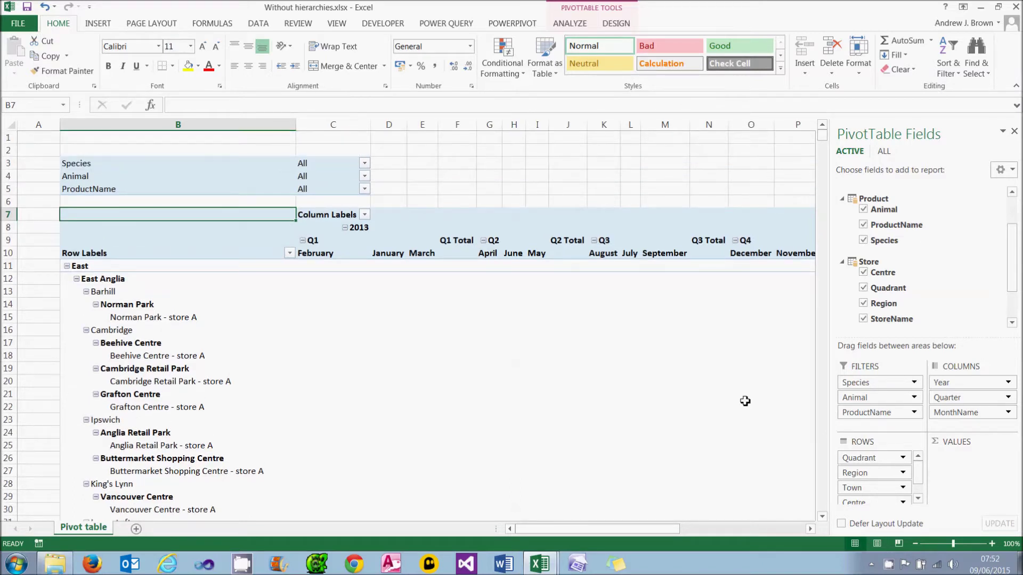
{"action": "left_click", "coordinate": [540, 255]}
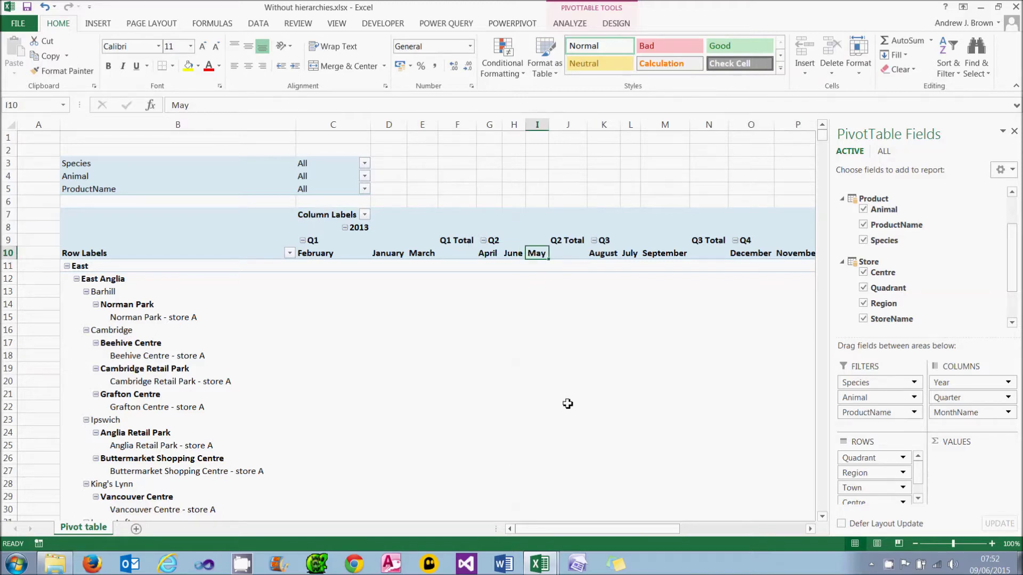
{"action": "left_click", "coordinate": [540, 564]}
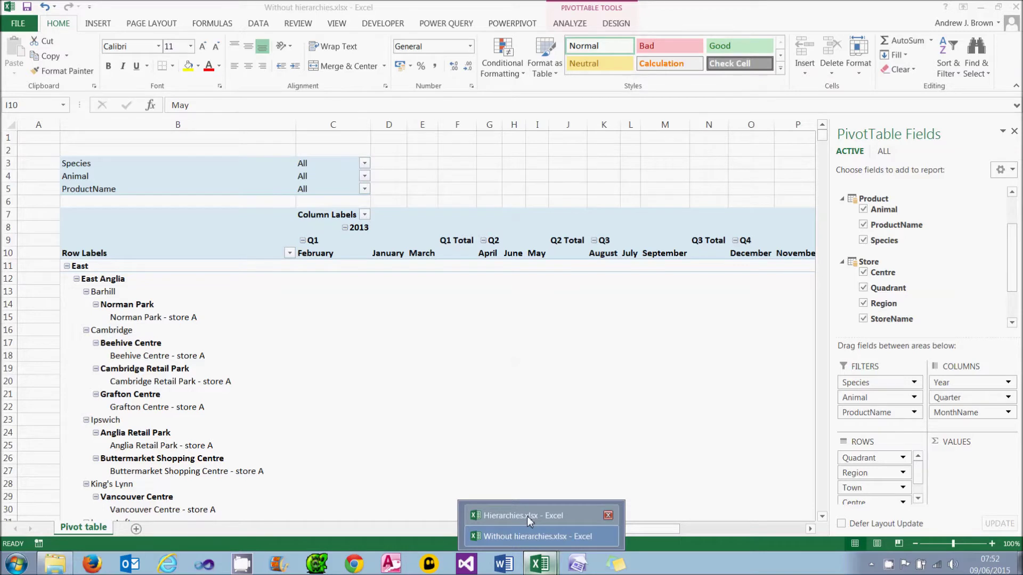
Step: In Hierarchies.xlsx, put Geographical in rows, Calendar in columns and Classification in filters
{"action": "left_click", "coordinate": [527, 516]}
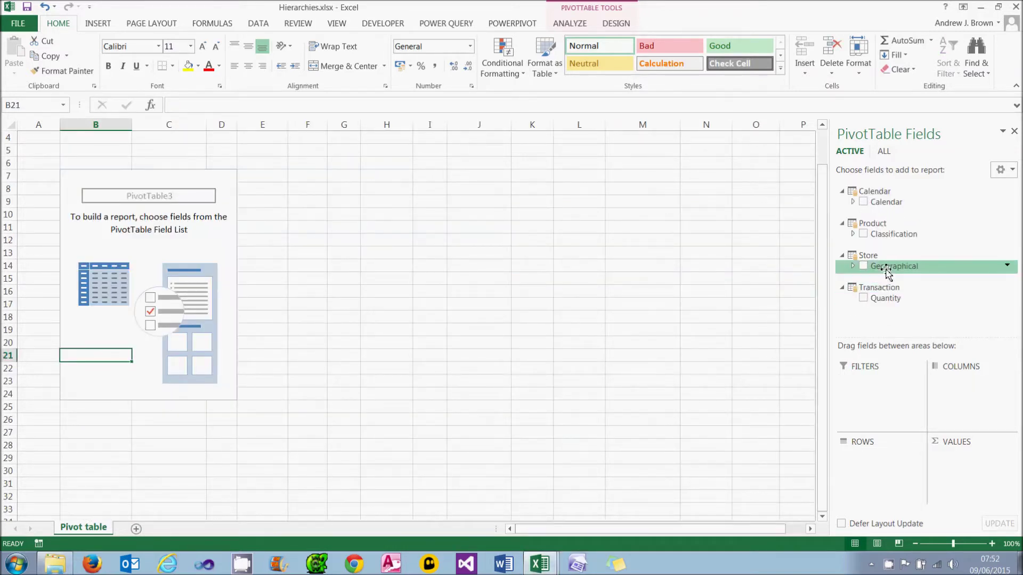
{"action": "left_click", "coordinate": [864, 267]}
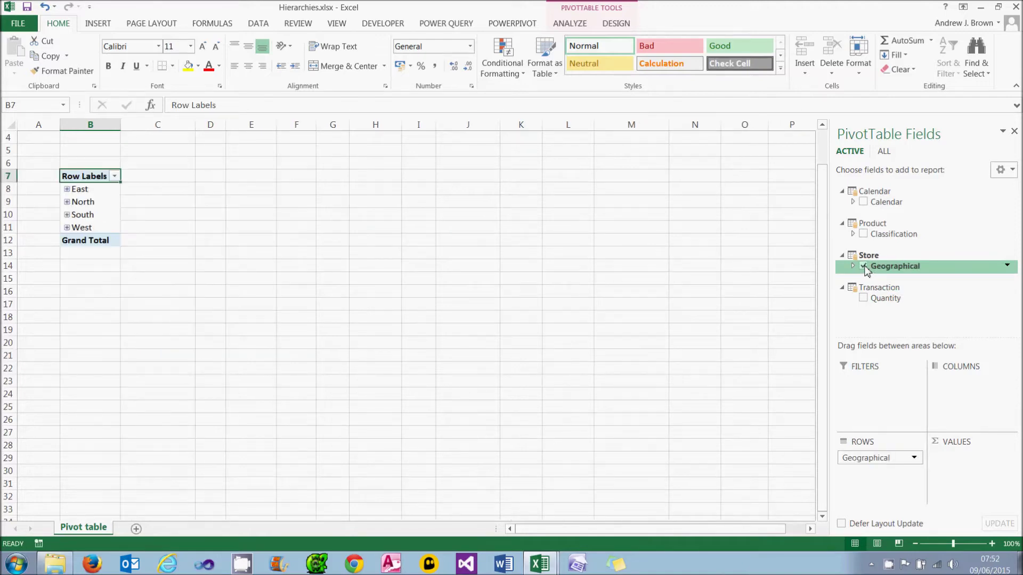
{"action": "left_click_drag", "start_coordinate": [870, 202], "coordinate": [957, 398]}
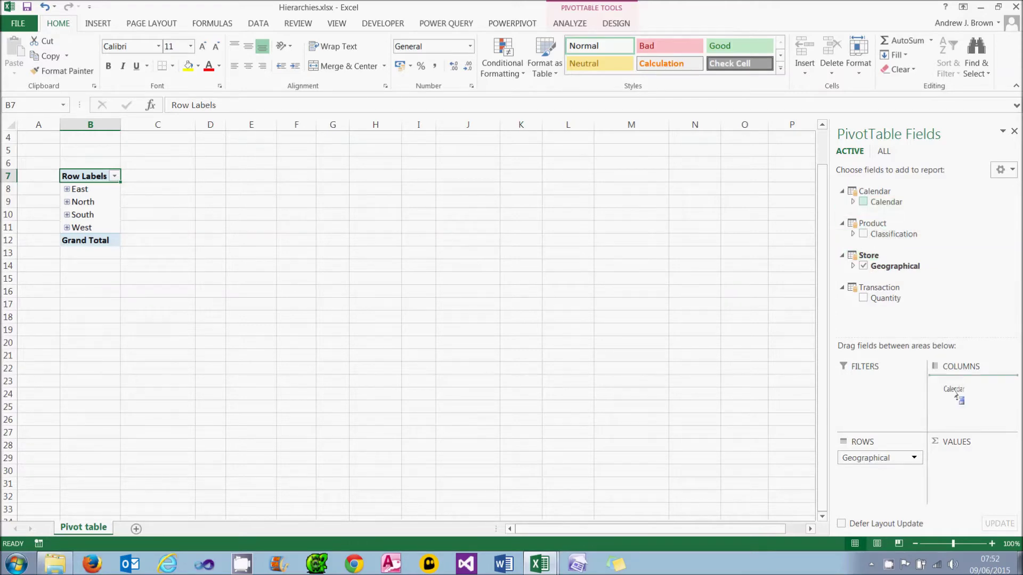
{"action": "left_click_drag", "start_coordinate": [887, 234], "coordinate": [861, 399]}
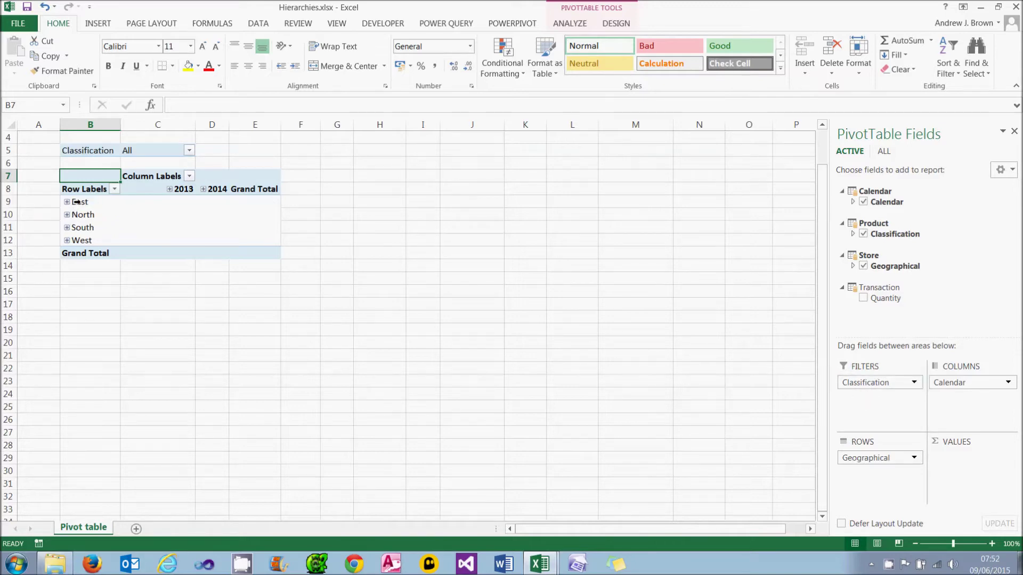
Step: Expand 2013, Q3, East, East Anglia and Barhill in the pivot table
{"action": "left_click", "coordinate": [170, 190]}
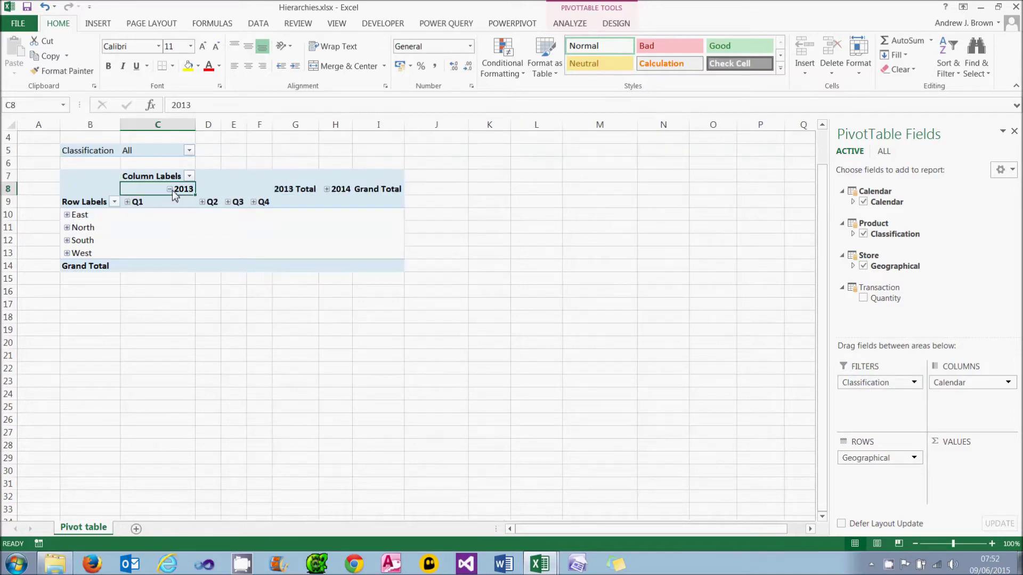
{"action": "left_click", "coordinate": [227, 202]}
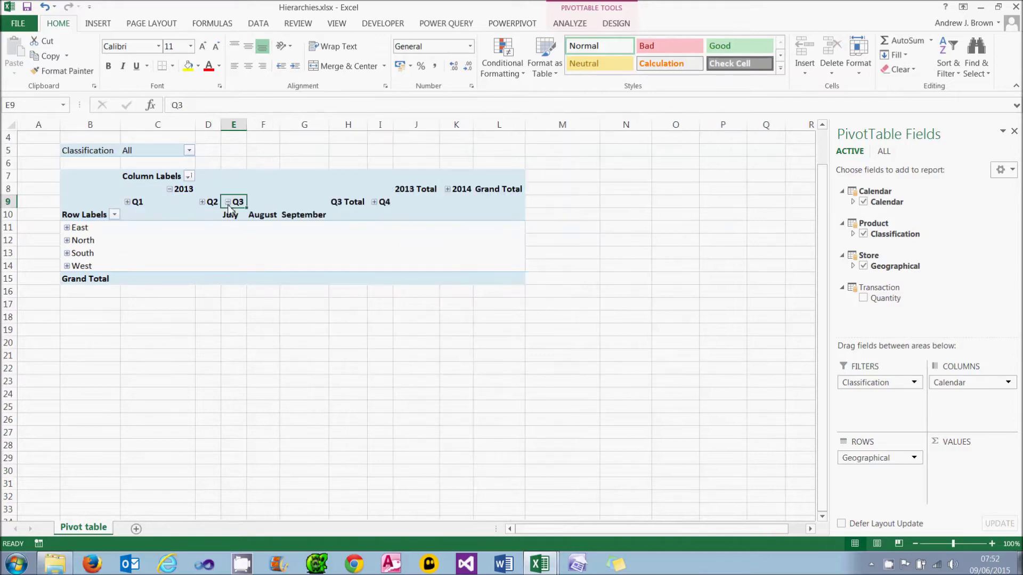
{"action": "left_click", "coordinate": [67, 228]}
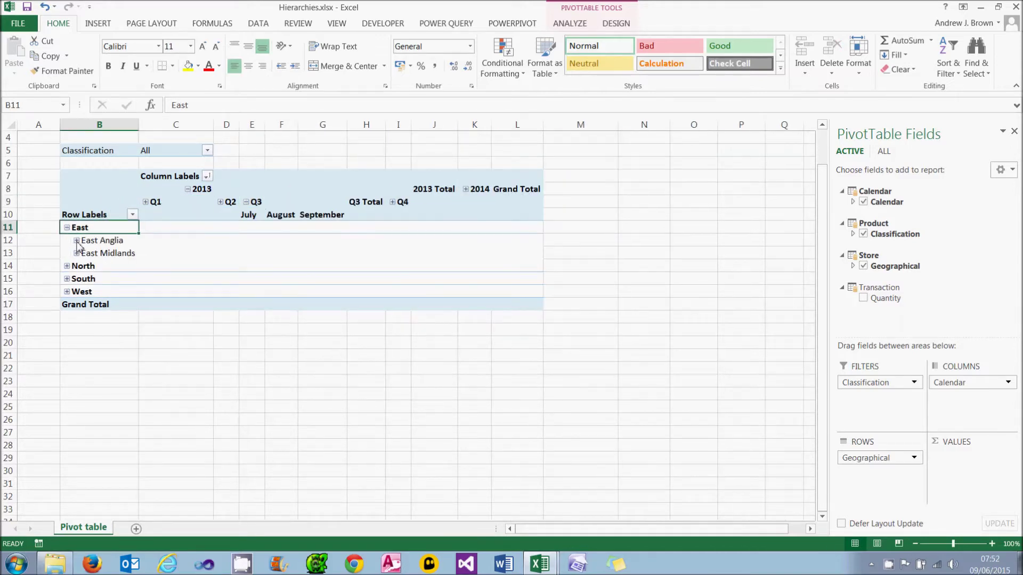
{"action": "left_click", "coordinate": [76, 240]}
{"action": "left_click", "coordinate": [85, 254]}
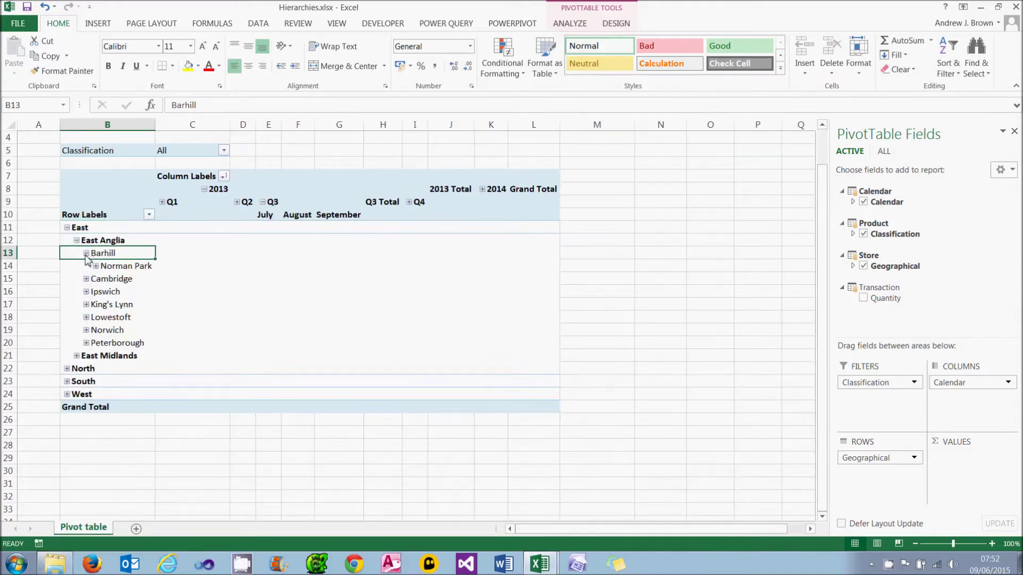
{"action": "left_click", "coordinate": [223, 152]}
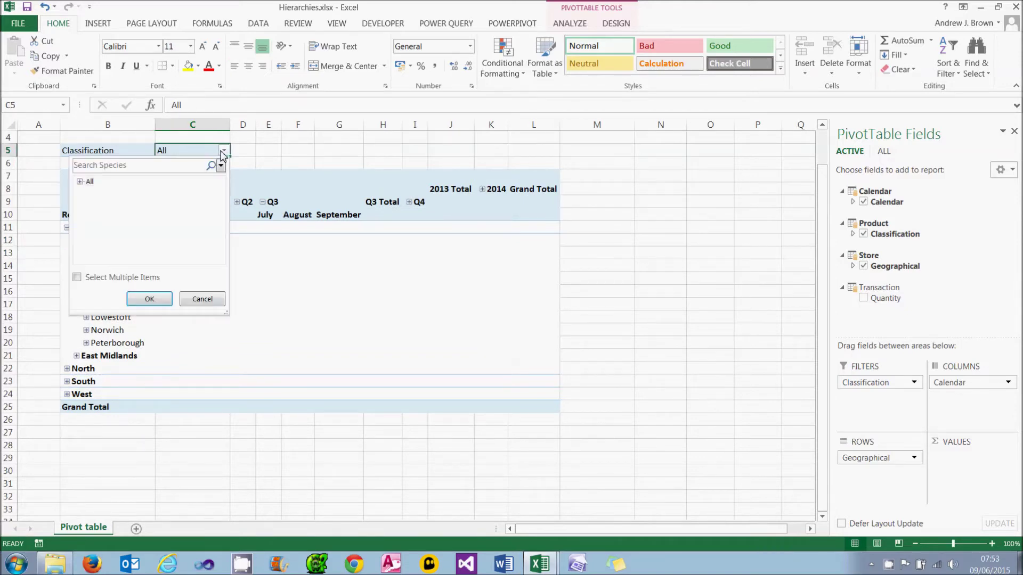
Step: Expand All, Bird and Penguin in the Classification filter, then cancel without filtering
{"action": "left_click", "coordinate": [80, 183]}
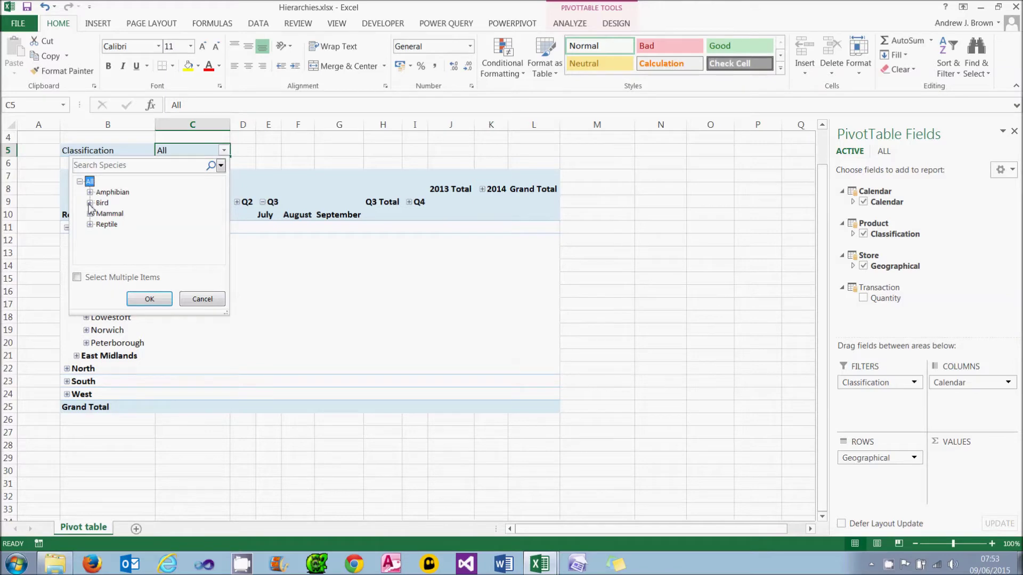
{"action": "left_click", "coordinate": [90, 203]}
{"action": "left_click", "coordinate": [100, 225]}
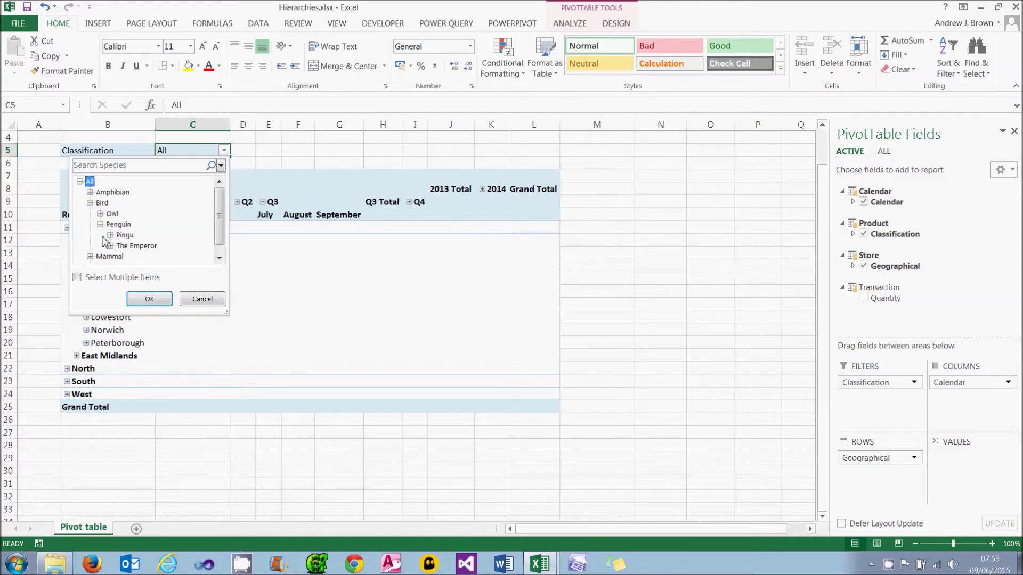
{"action": "left_click", "coordinate": [201, 299]}
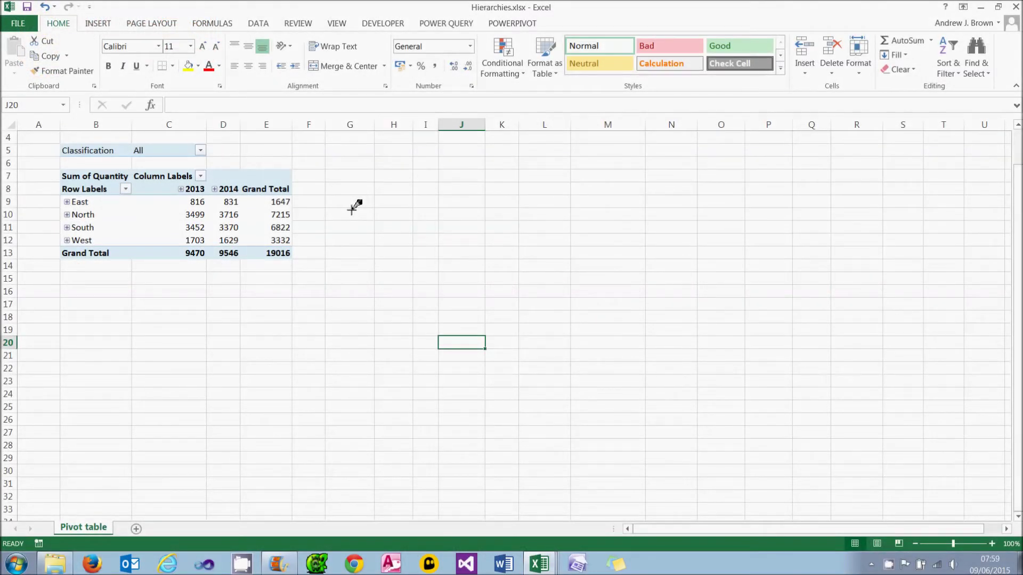
{"action": "left_click", "coordinate": [540, 564]}
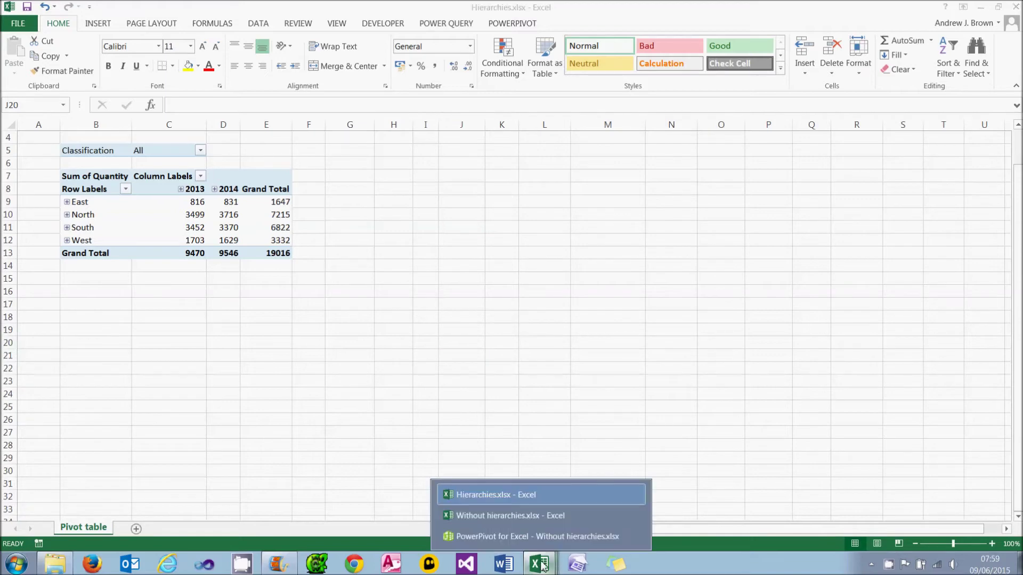
Step: Open the Without hierarchies data model diagram and review SpeciesName, AnimalName and ProductName
{"action": "left_click", "coordinate": [540, 516]}
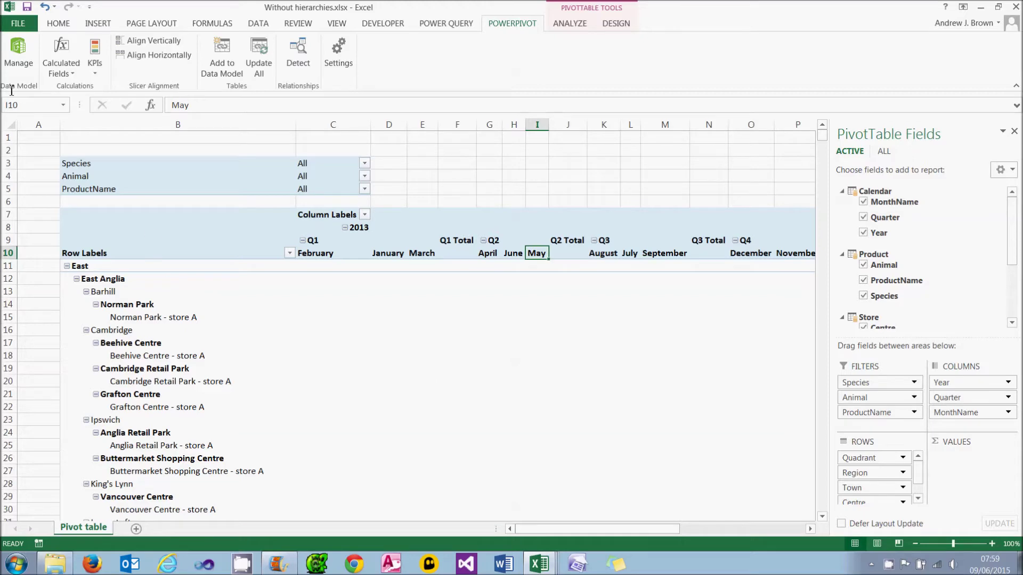
{"action": "left_click", "coordinate": [16, 49]}
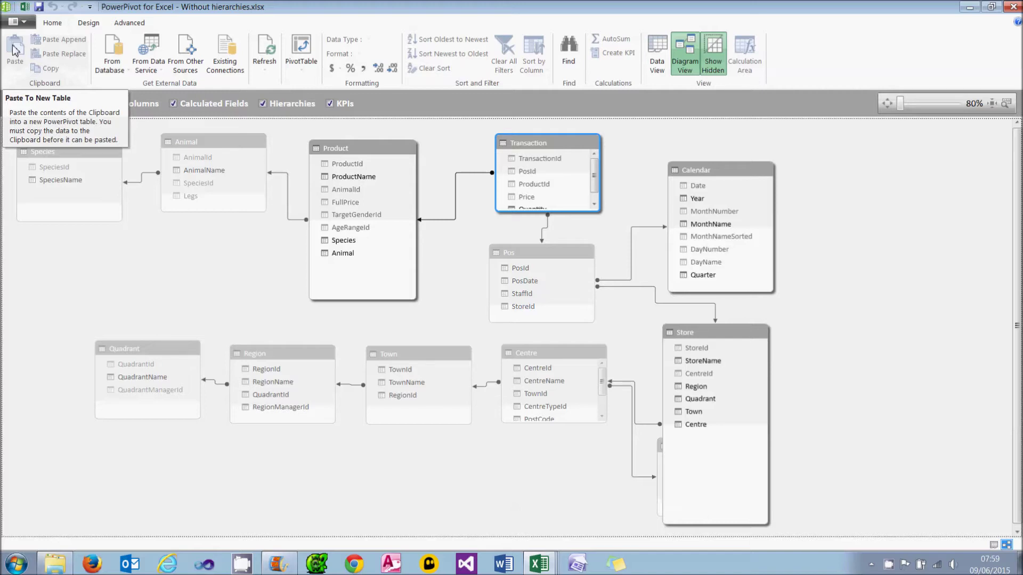
{"action": "left_click", "coordinate": [74, 182]}
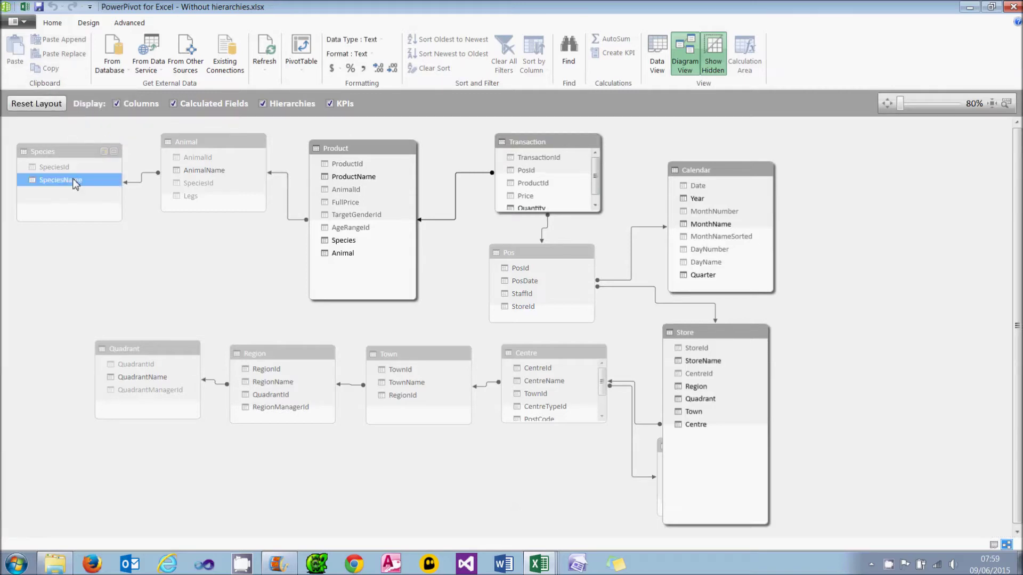
{"action": "left_click", "coordinate": [189, 169]}
{"action": "left_click", "coordinate": [372, 180]}
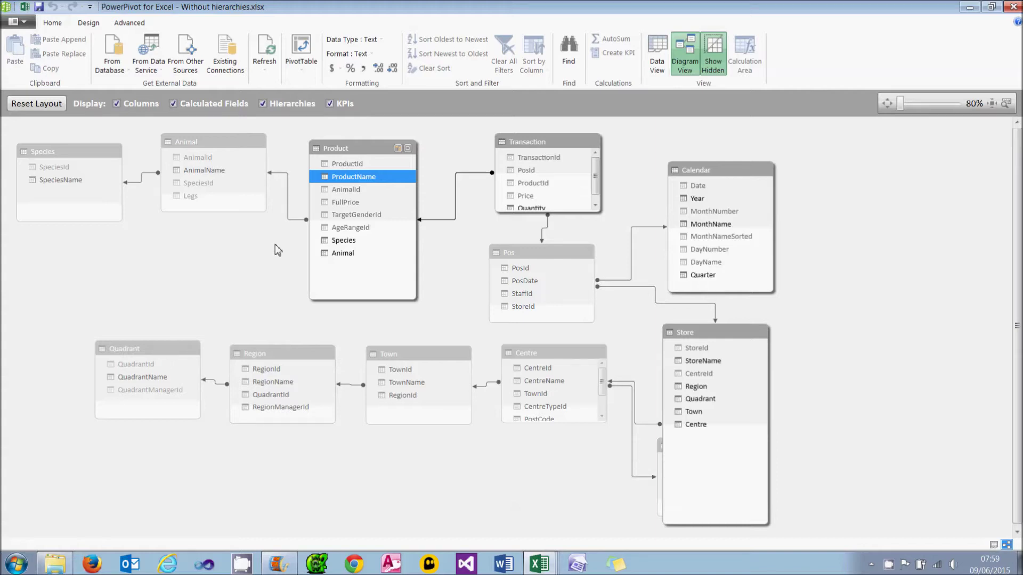
Step: Review the Animal, Calendar and Store location columns, then switch to the Calendar data grid
{"action": "left_click", "coordinate": [343, 253]}
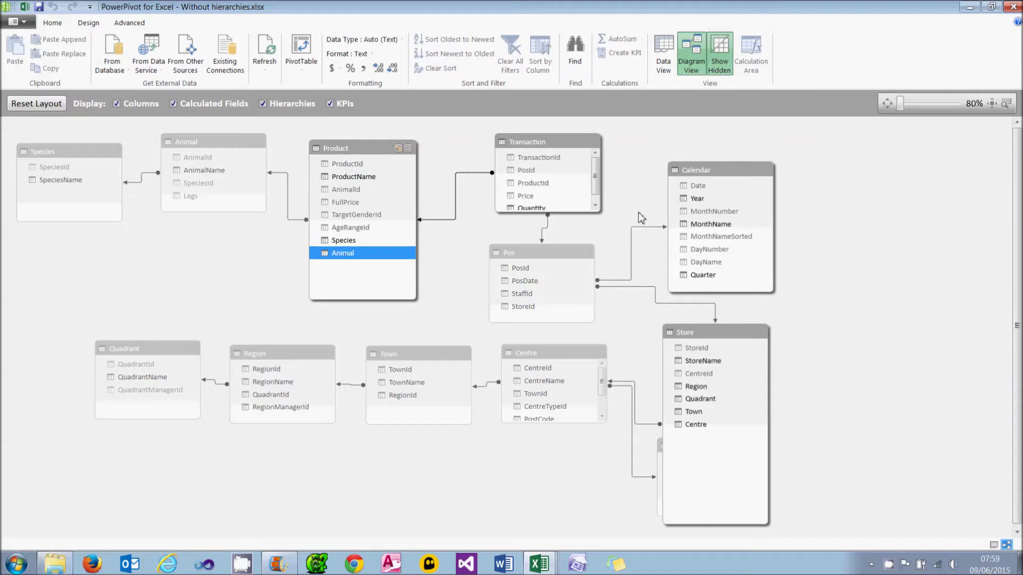
{"action": "left_click", "coordinate": [695, 201]}
{"action": "left_click", "coordinate": [709, 225]}
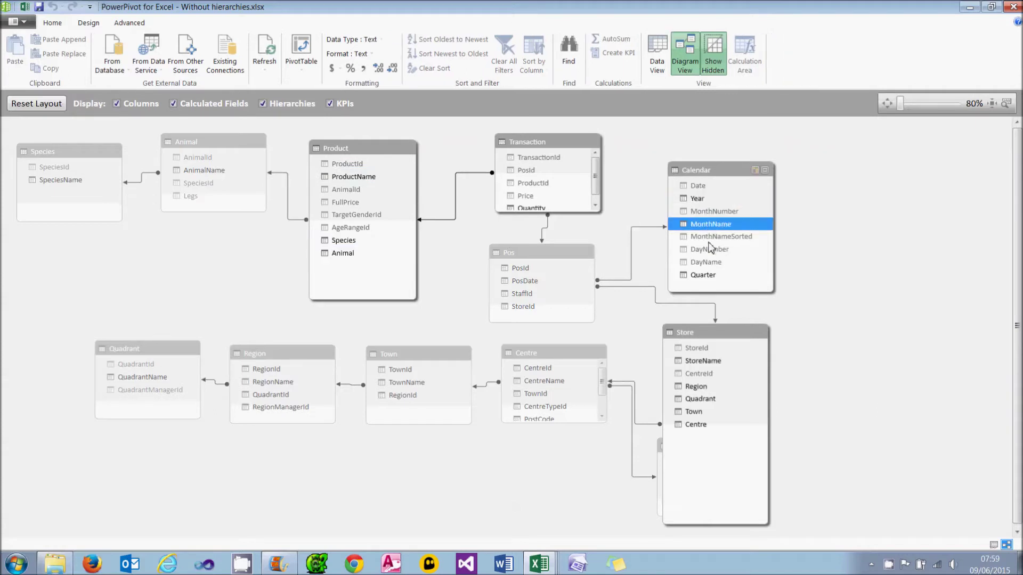
{"action": "left_click", "coordinate": [707, 276]}
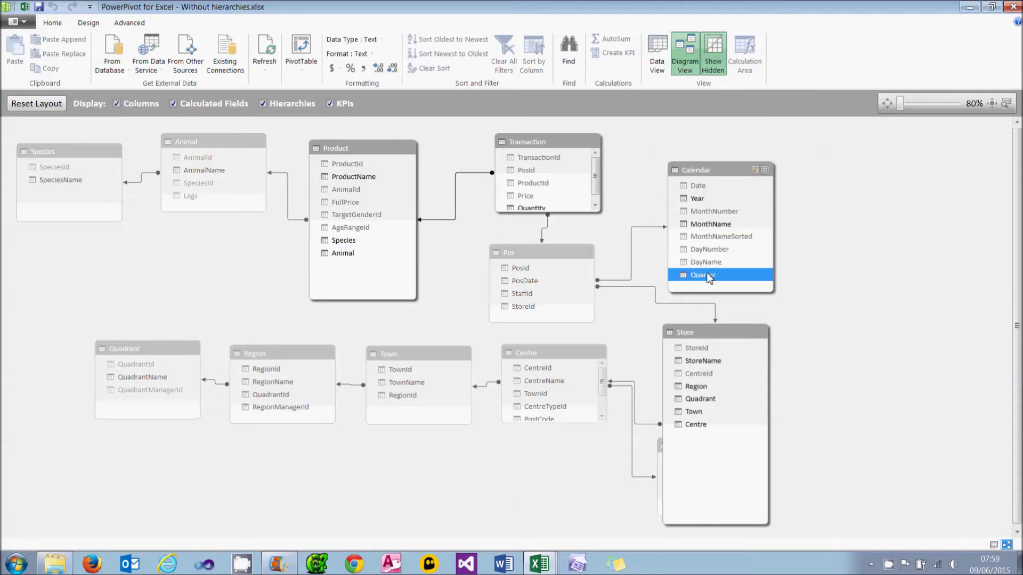
{"action": "left_click", "coordinate": [709, 363]}
{"action": "left_click", "coordinate": [707, 387]}
{"action": "left_click", "coordinate": [709, 411]}
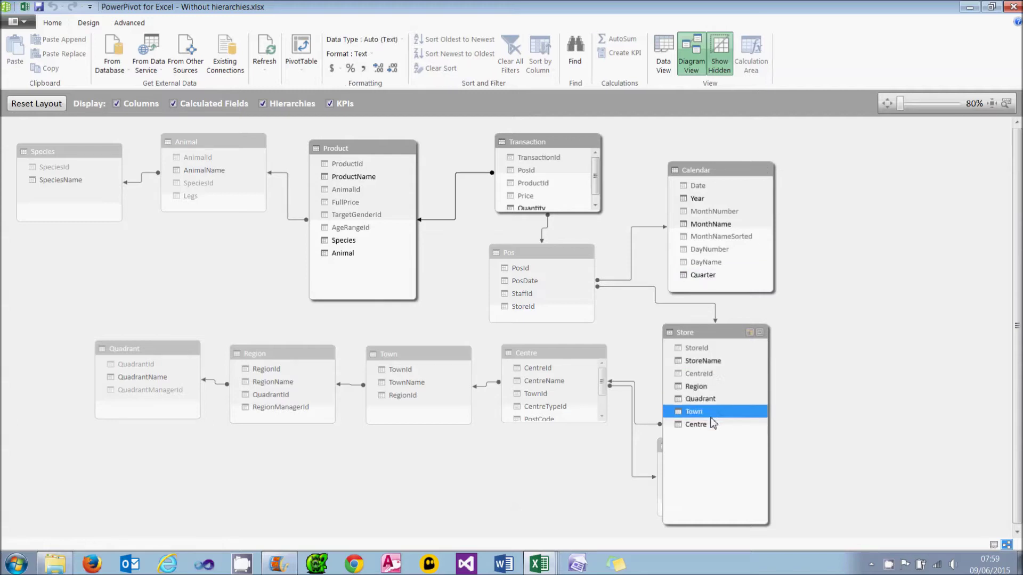
{"action": "left_click", "coordinate": [664, 65]}
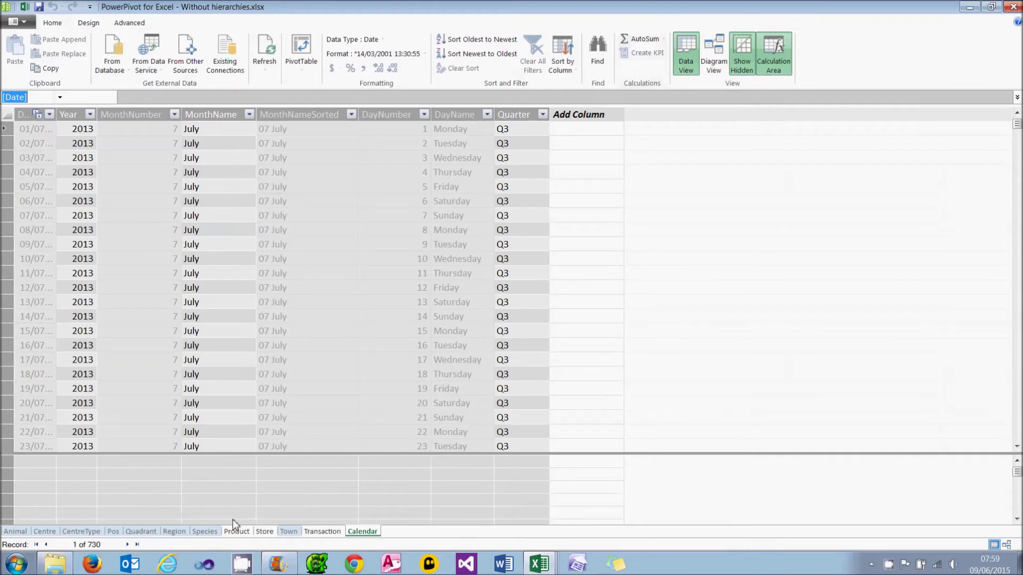
Step: Check the Product table's Species RELATED formula and delete its Animal column
{"action": "left_click", "coordinate": [237, 531]}
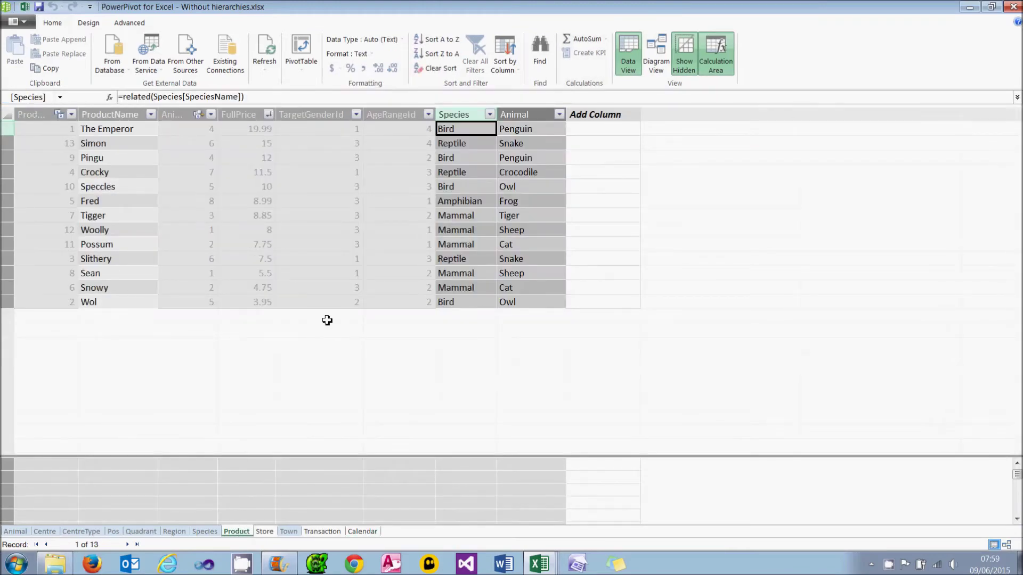
{"action": "left_click", "coordinate": [260, 96]}
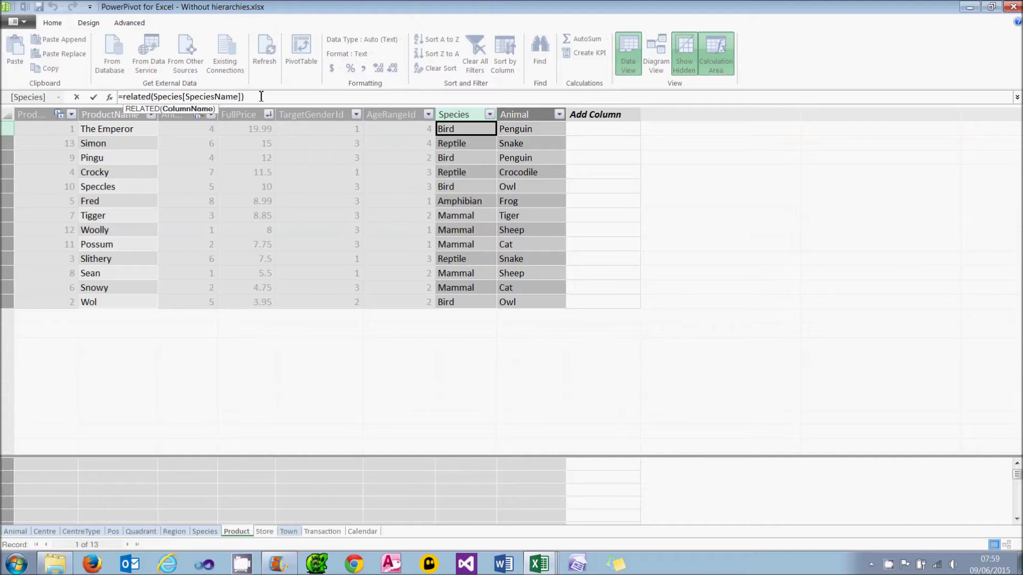
{"action": "left_click", "coordinate": [529, 116]}
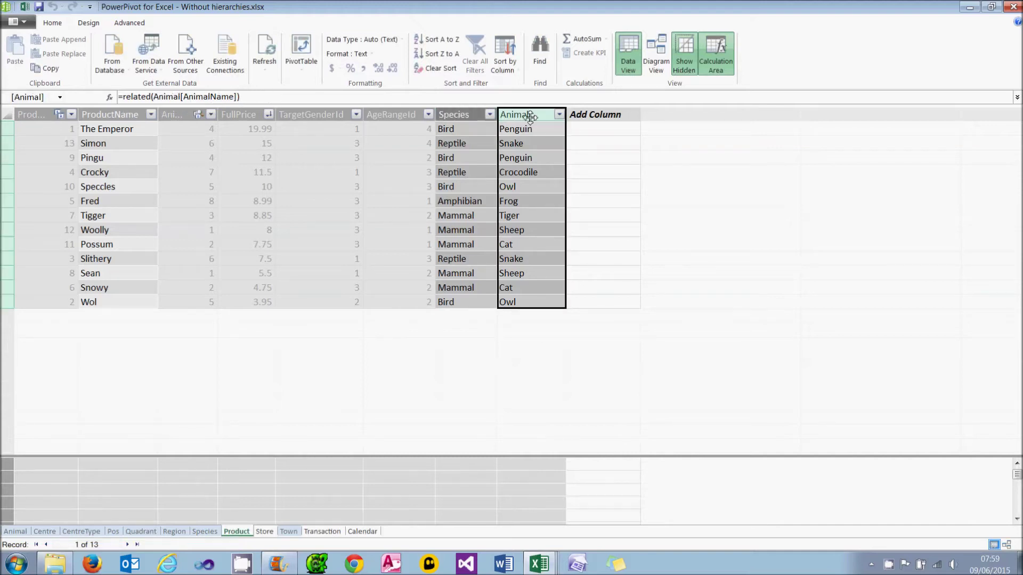
{"action": "right_click", "coordinate": [530, 118]}
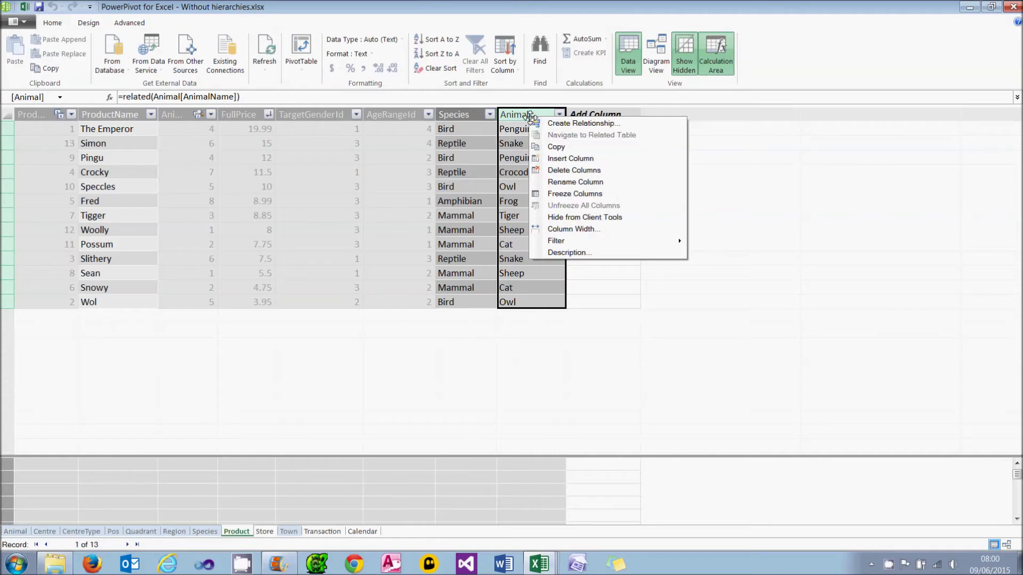
{"action": "left_click", "coordinate": [561, 169]}
Step: Add a Product calculated column with the formula =RELATED(Animal[AnimalName])
{"action": "left_click", "coordinate": [540, 131]}
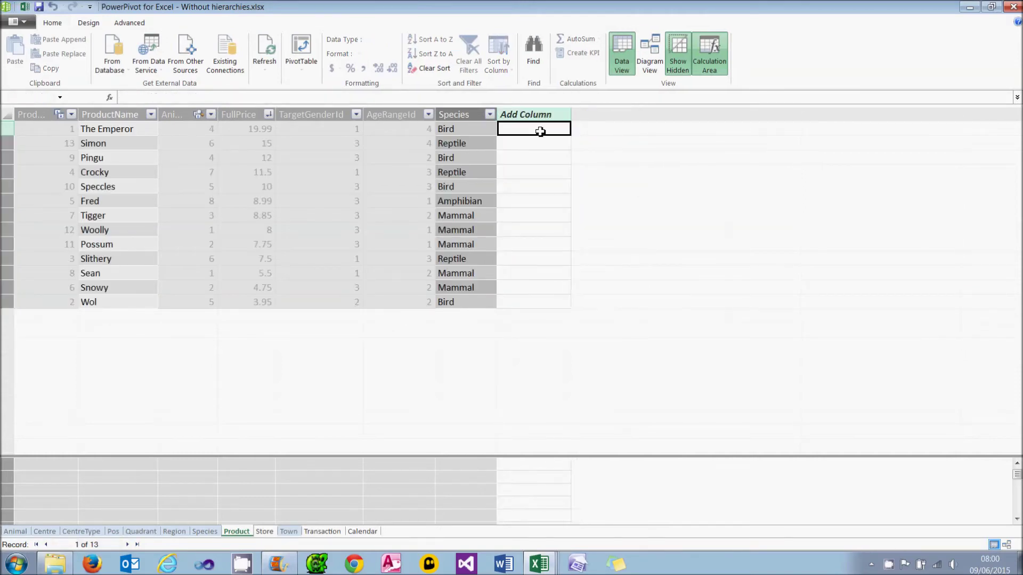
{"action": "type", "text": "=rel"}
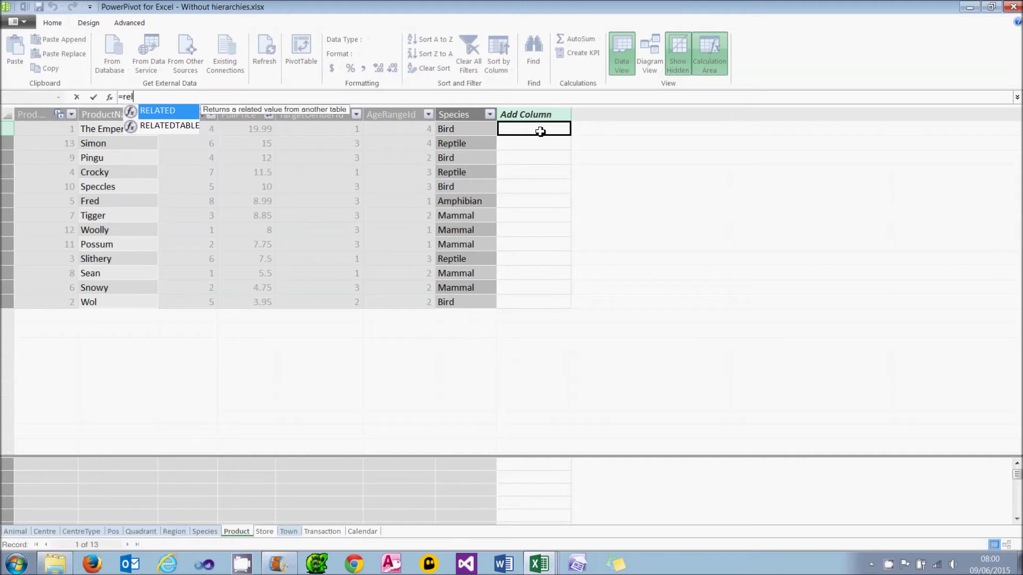
{"action": "key", "text": "Tab"}
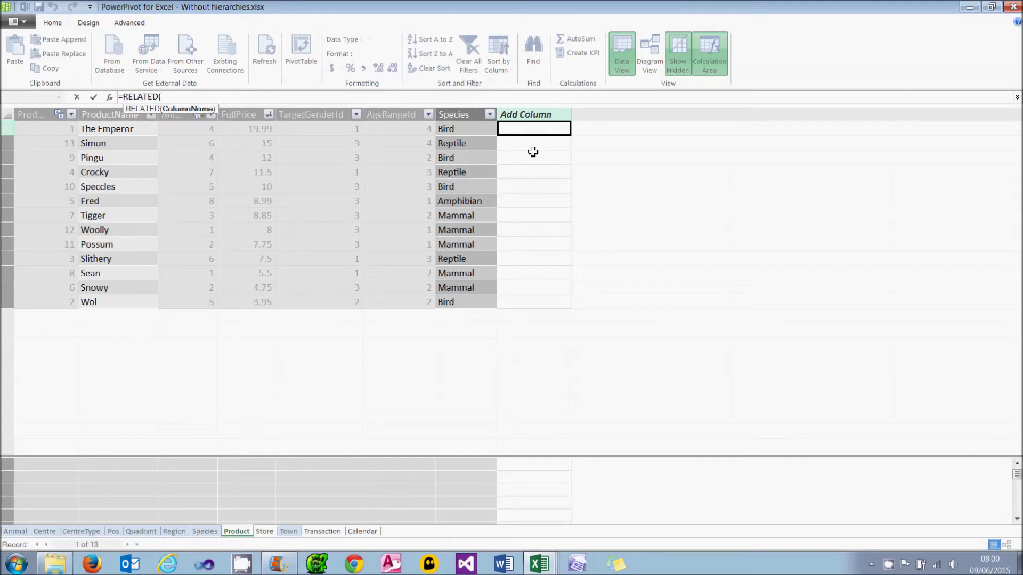
{"action": "left_click", "coordinate": [16, 531]}
{"action": "type", "text": "Animal"}
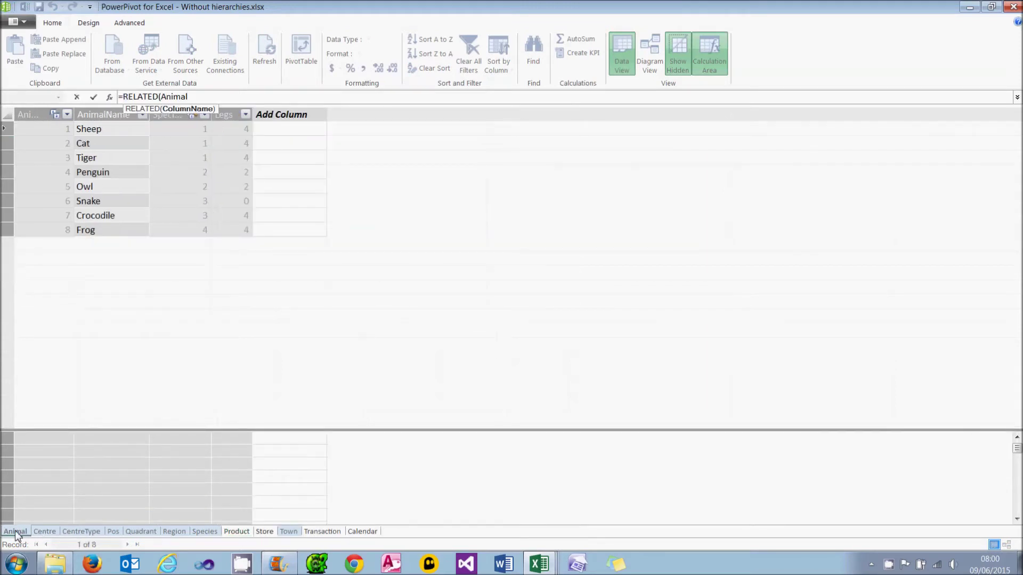
{"action": "left_click", "coordinate": [104, 116]}
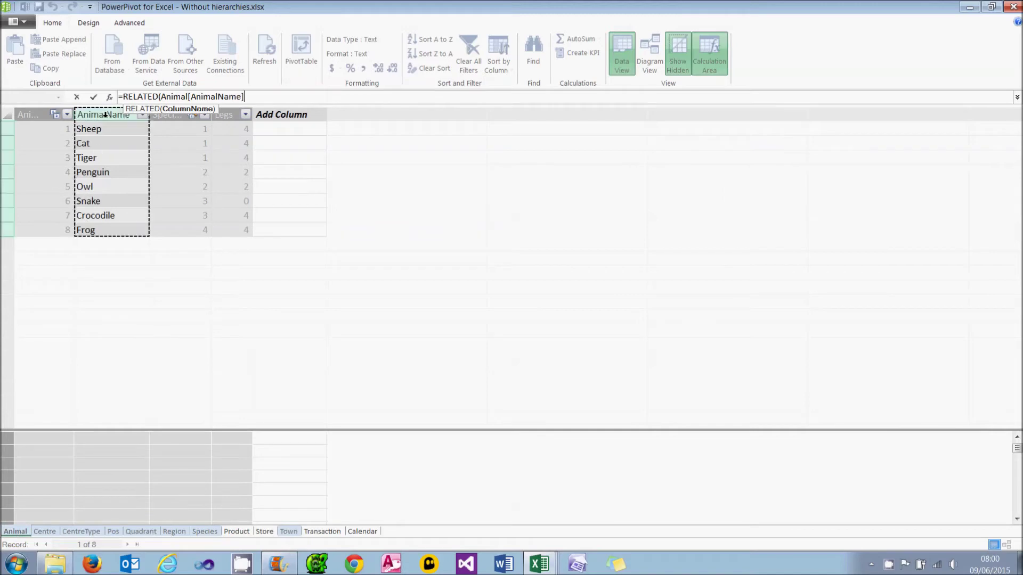
{"action": "type", "text": ")"}
{"action": "key", "text": "Return"}
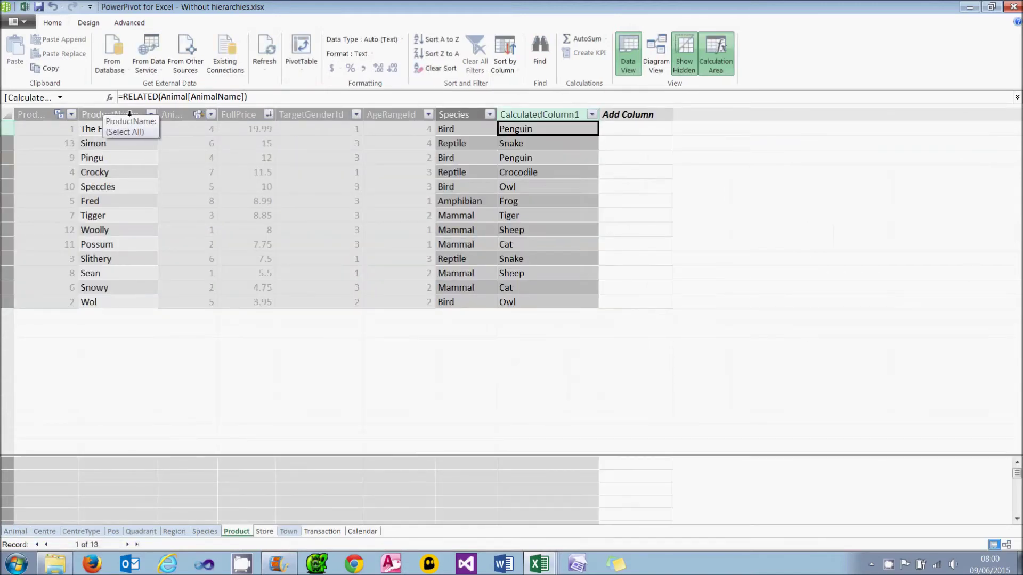
Step: Rename the new calculated column from CalculatedColumn1 to Animal
{"action": "right_click", "coordinate": [519, 115]}
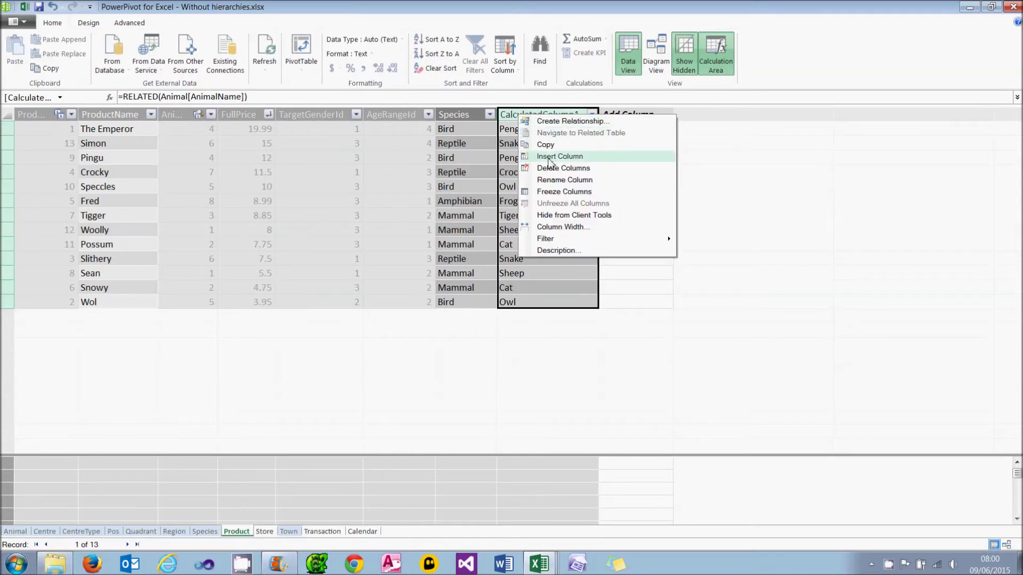
{"action": "left_click", "coordinate": [557, 180]}
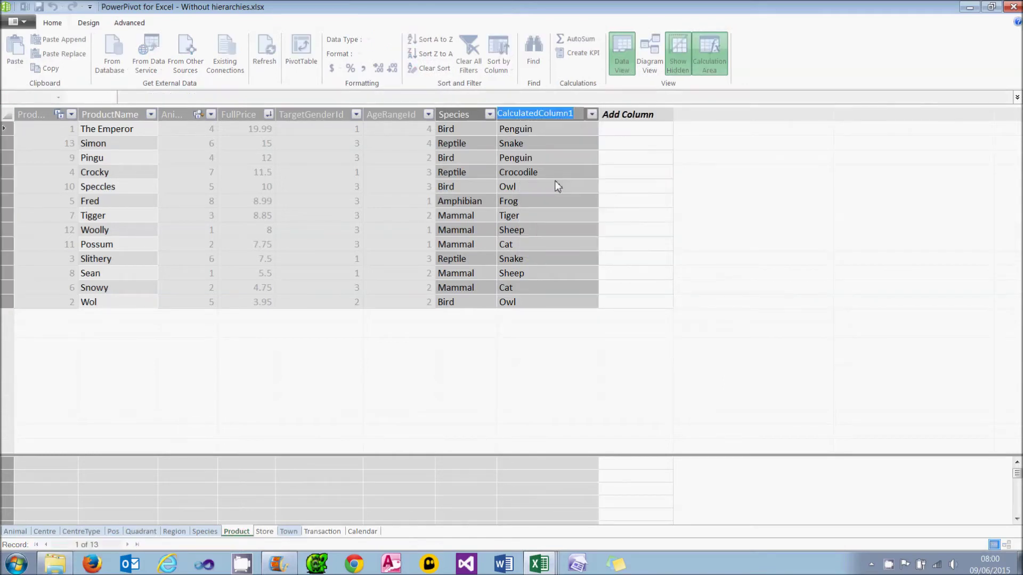
{"action": "type", "text": "Animal"}
{"action": "key", "text": "Return"}
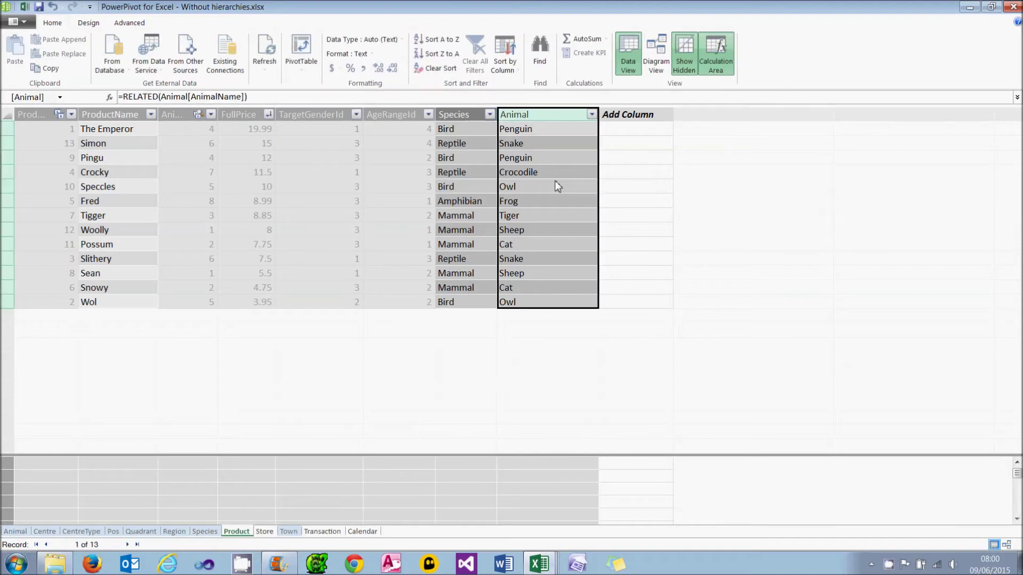
{"action": "left_click", "coordinate": [660, 62]}
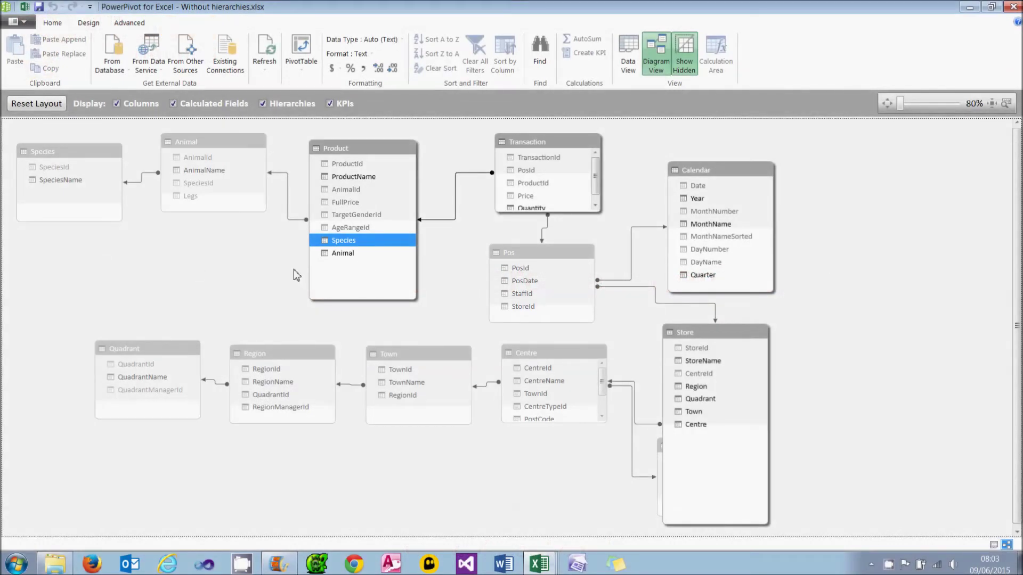
Step: Create a hierarchy from the Product table's Species column and name it Classification
{"action": "mouse_move", "coordinate": [372, 241]}
{"action": "right_click", "coordinate": [372, 246]}
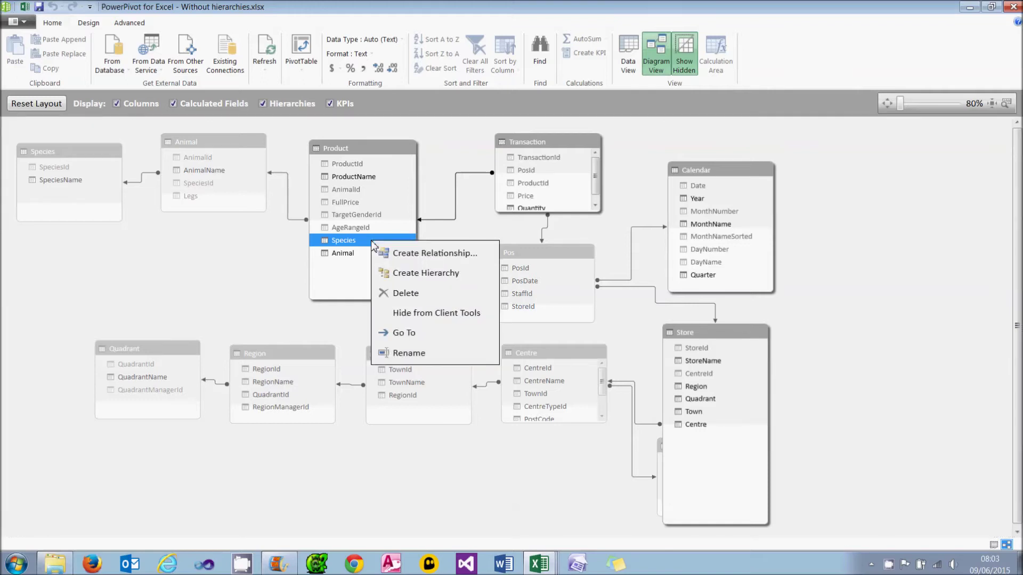
{"action": "left_click", "coordinate": [400, 276]}
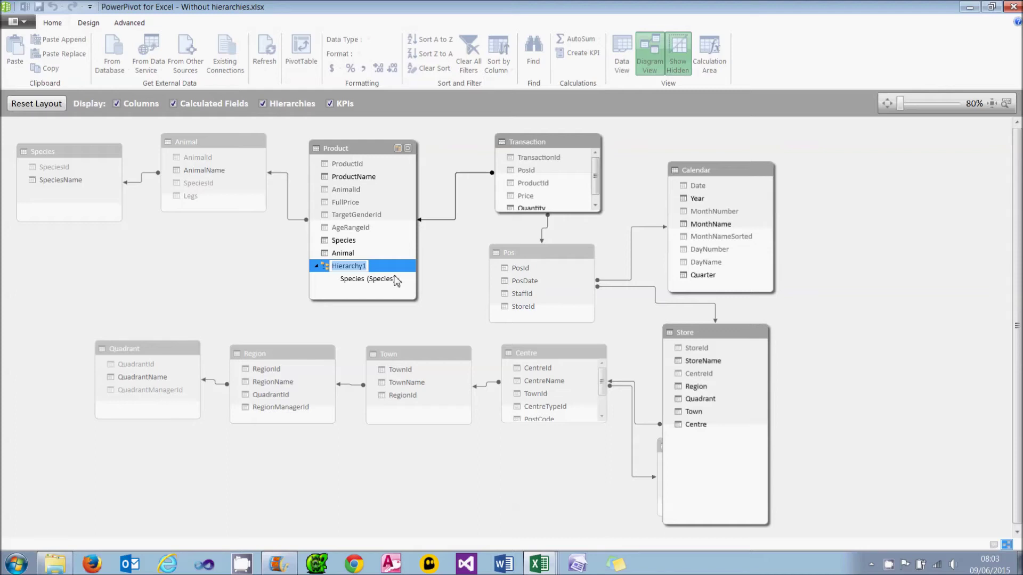
{"action": "type", "text": "Classificat"}
{"action": "type", "text": "ion"}
{"action": "key", "text": "Return"}
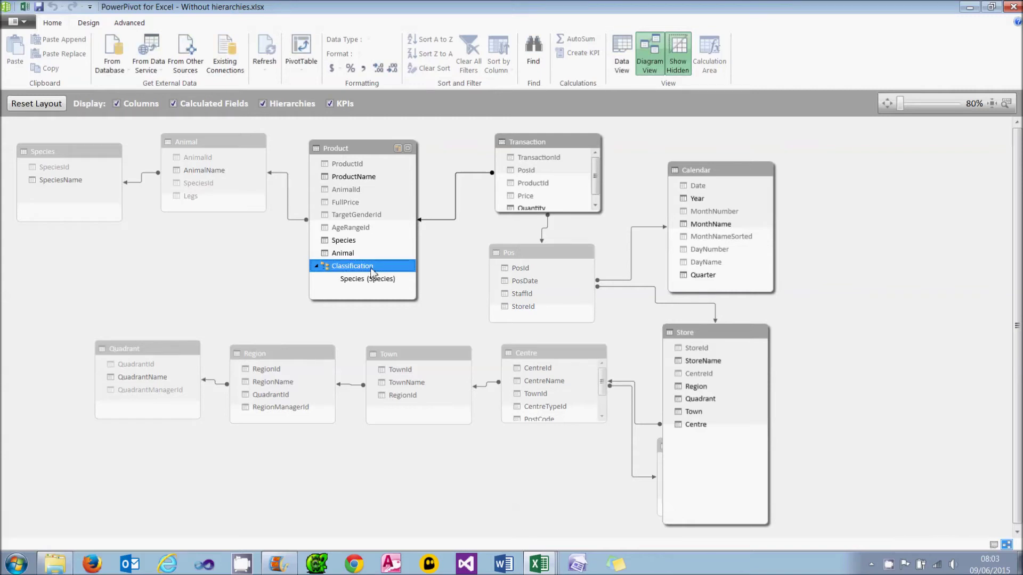
Step: Add Animal, then ProductName, beneath Species in the Classification hierarchy
{"action": "left_click", "coordinate": [352, 253]}
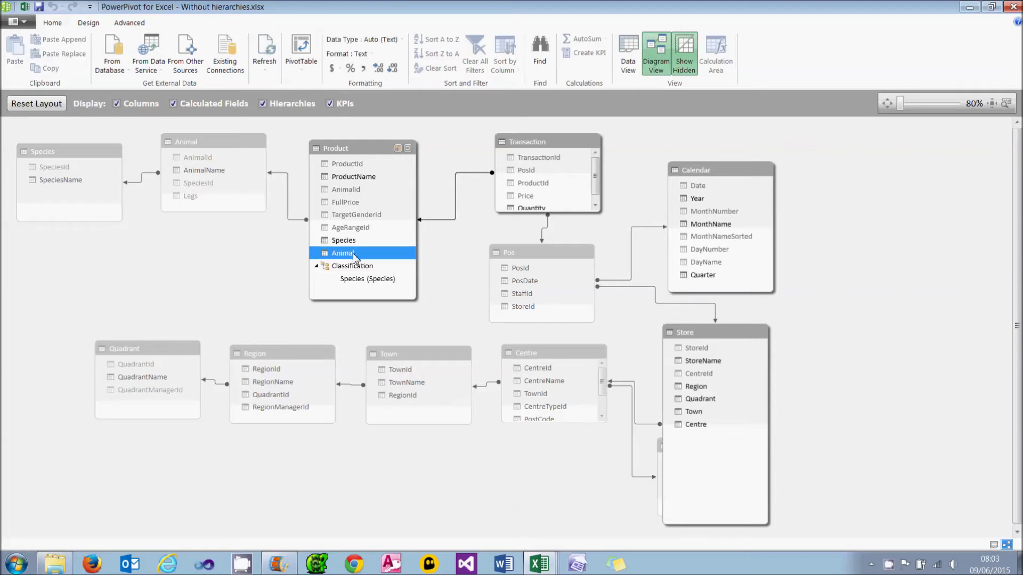
{"action": "left_click_drag", "start_coordinate": [353, 256], "coordinate": [367, 293]}
{"action": "left_click", "coordinate": [410, 294]}
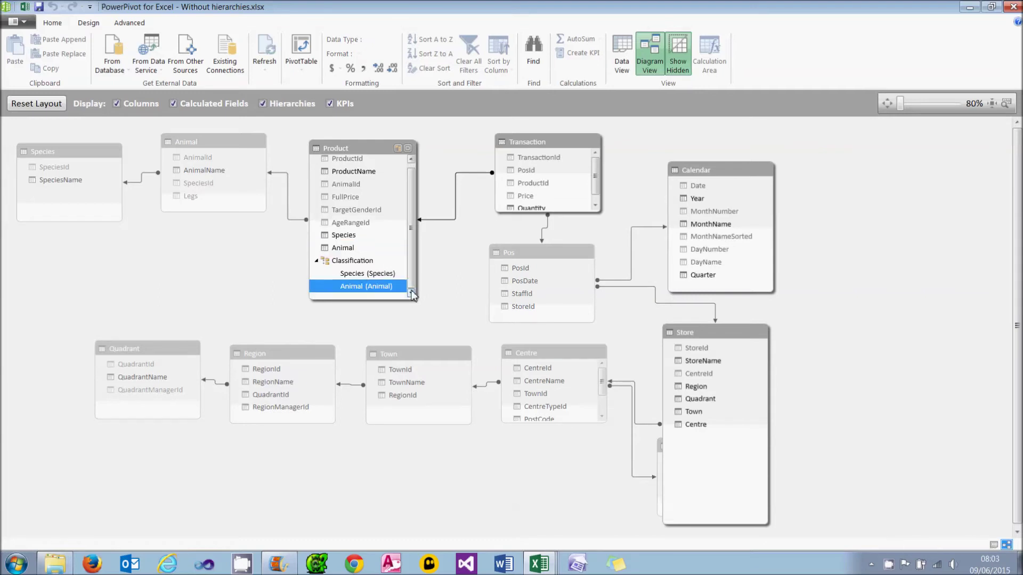
{"action": "left_click", "coordinate": [362, 174]}
{"action": "left_click_drag", "start_coordinate": [362, 182], "coordinate": [361, 299]}
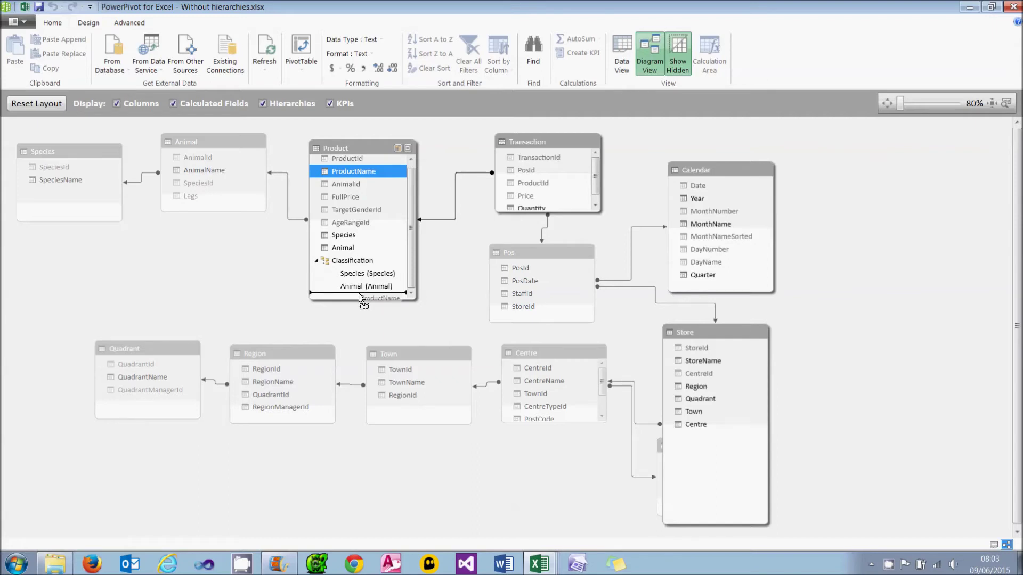
{"action": "left_click_drag", "start_coordinate": [360, 297], "coordinate": [360, 297]}
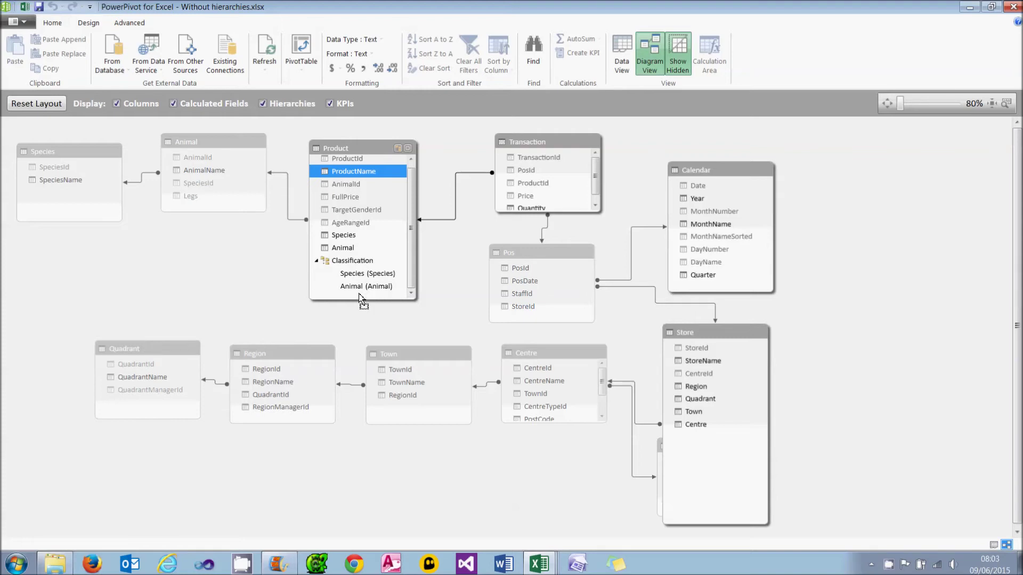
{"action": "left_click_drag", "start_coordinate": [363, 300], "coordinate": [355, 299]}
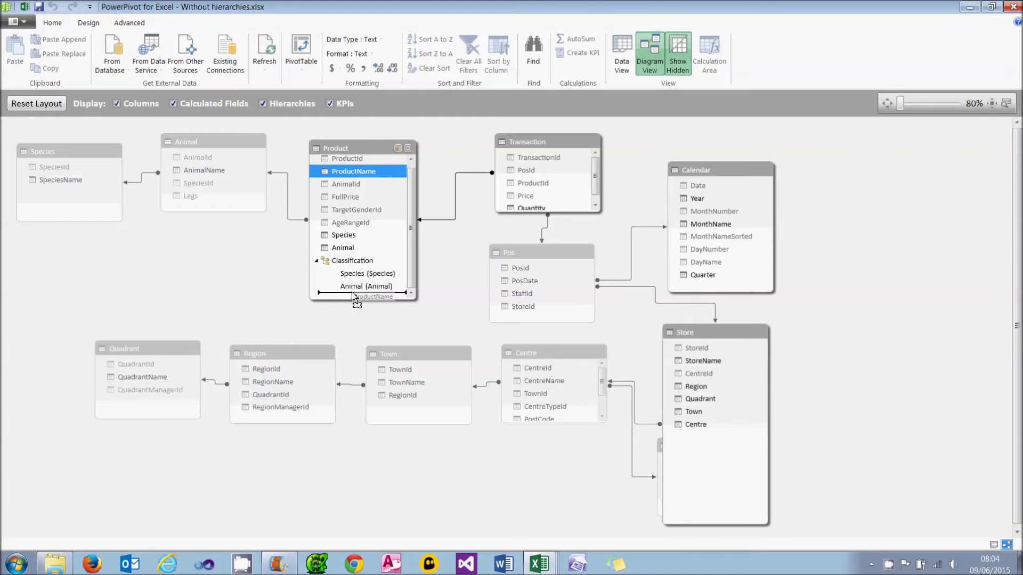
{"action": "left_click_drag", "start_coordinate": [356, 299], "coordinate": [356, 299]}
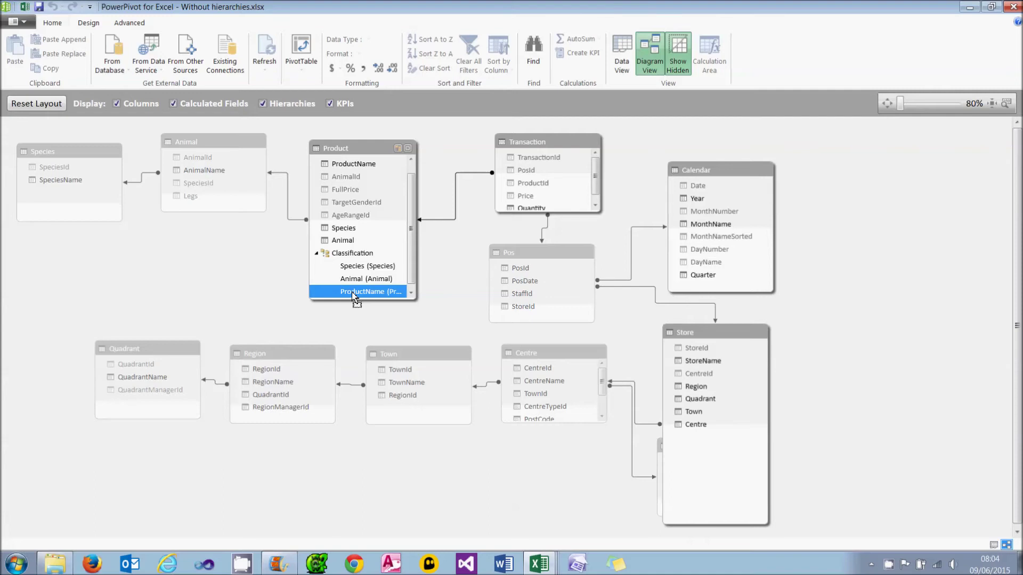
{"action": "left_click", "coordinate": [752, 225]}
{"action": "left_click", "coordinate": [747, 371]}
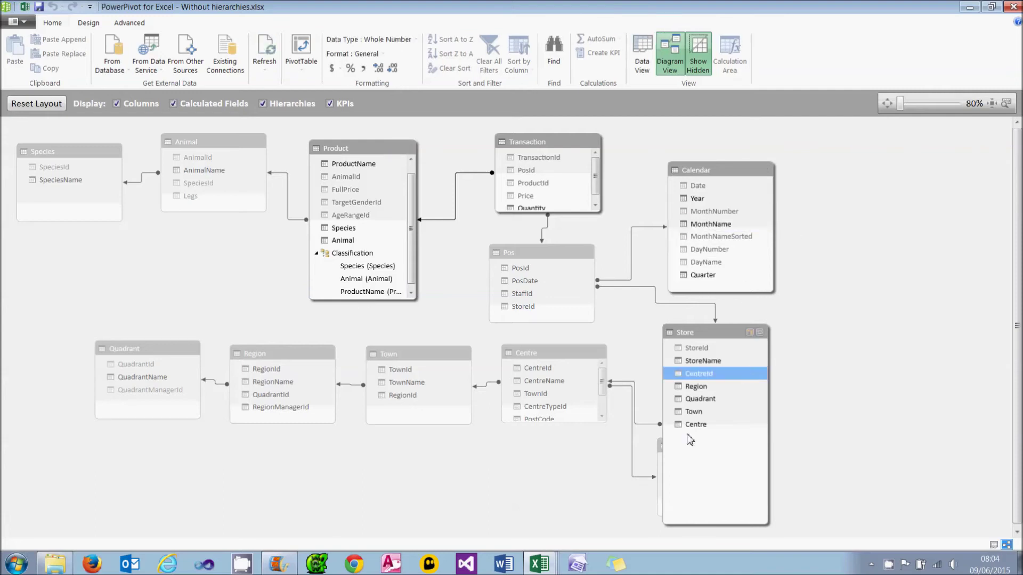
Step: Open the Hierarchies workbook's Power Pivot data model in Diagram View
{"action": "left_click", "coordinate": [542, 500]}
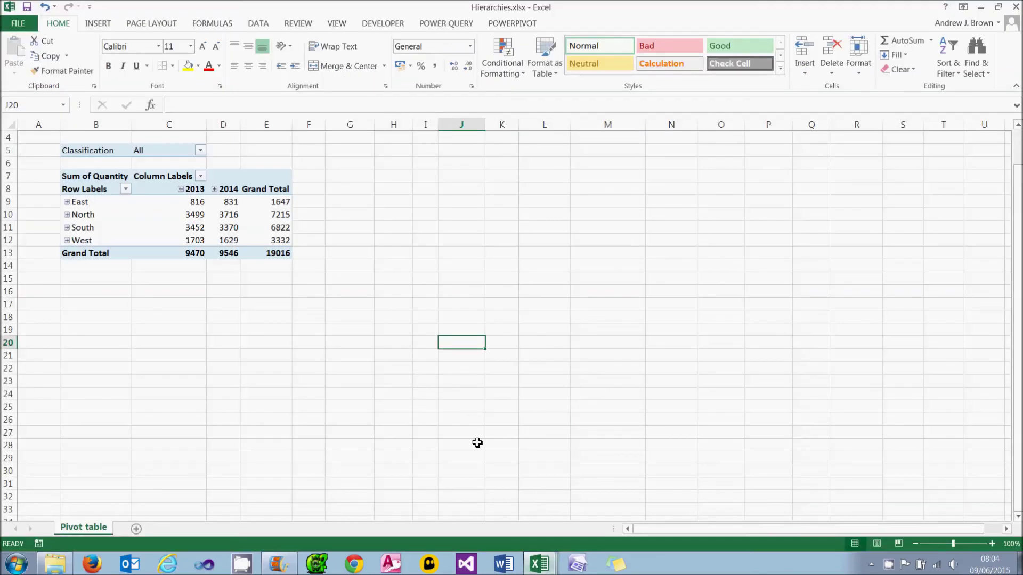
{"action": "left_click", "coordinate": [537, 23]}
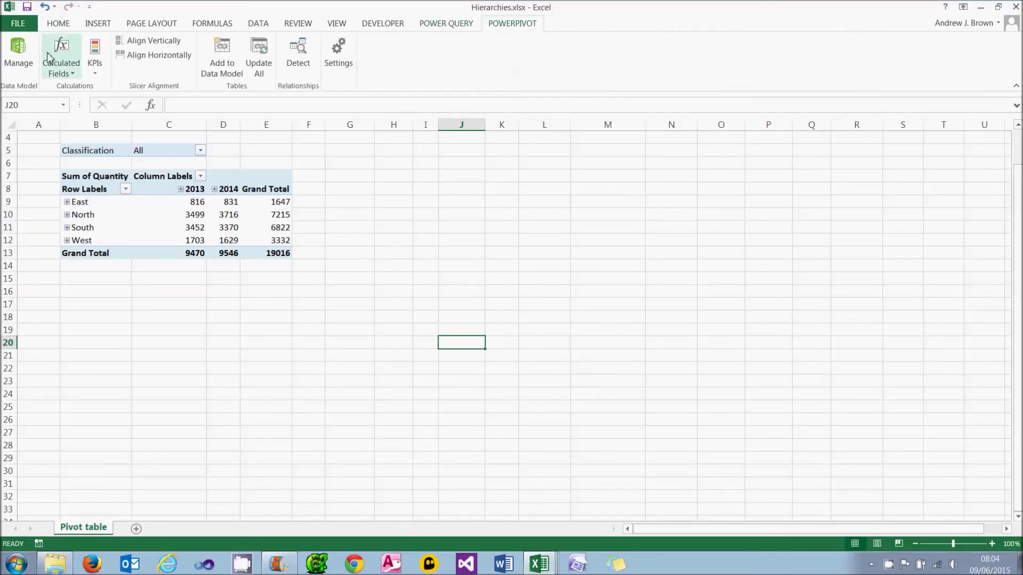
{"action": "left_click", "coordinate": [19, 54]}
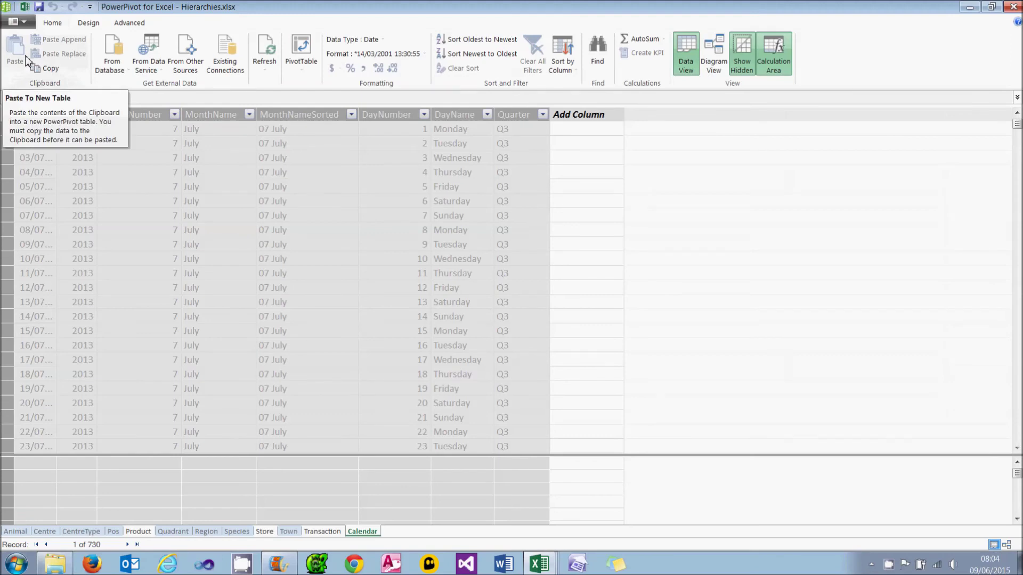
{"action": "left_click", "coordinate": [707, 71]}
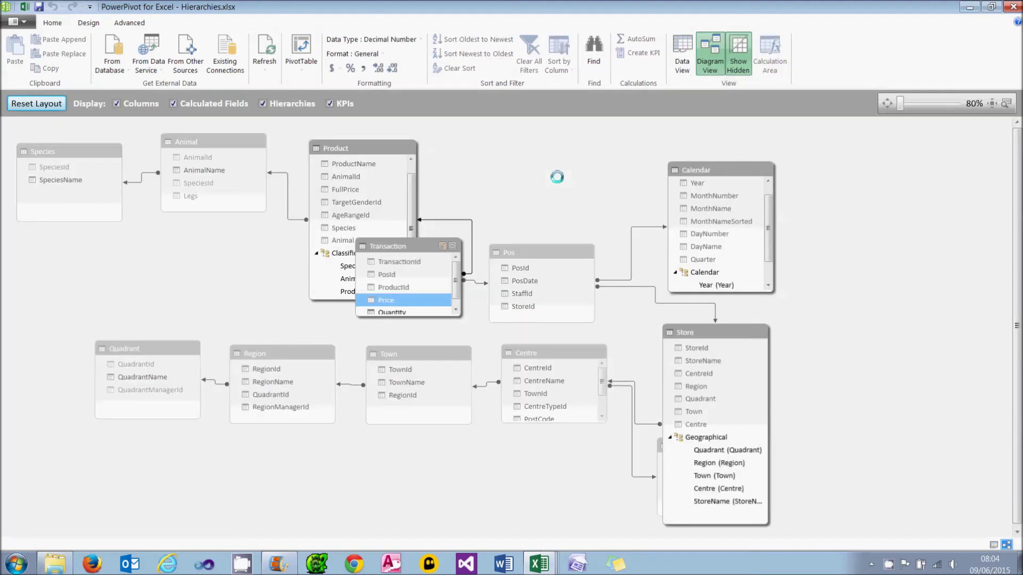
Step: Move the Transaction table above Pos and review the Classification, Calendar and Geographical hierarchies
{"action": "left_click_drag", "start_coordinate": [414, 246], "coordinate": [559, 150]}
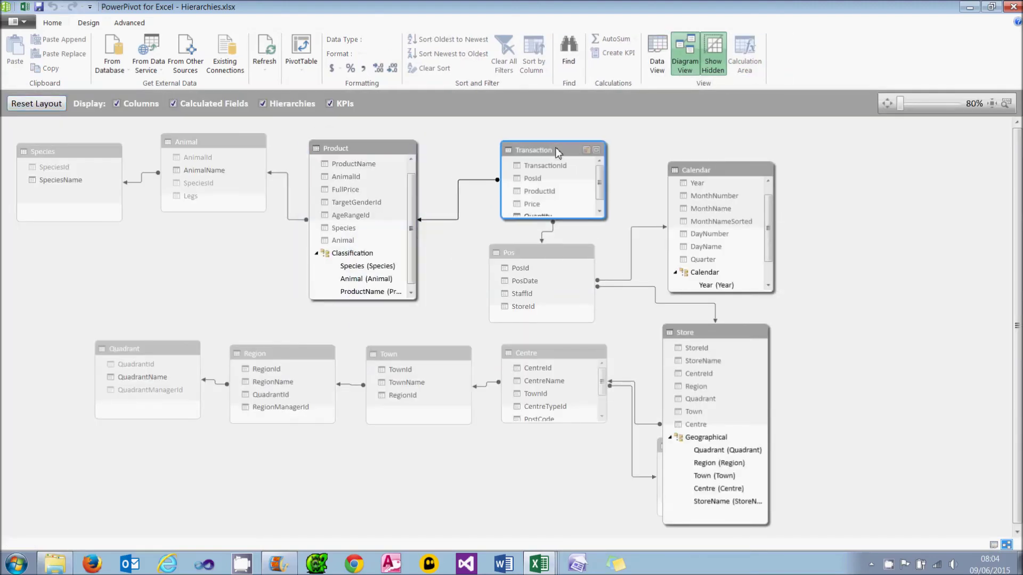
{"action": "left_click", "coordinate": [372, 254]}
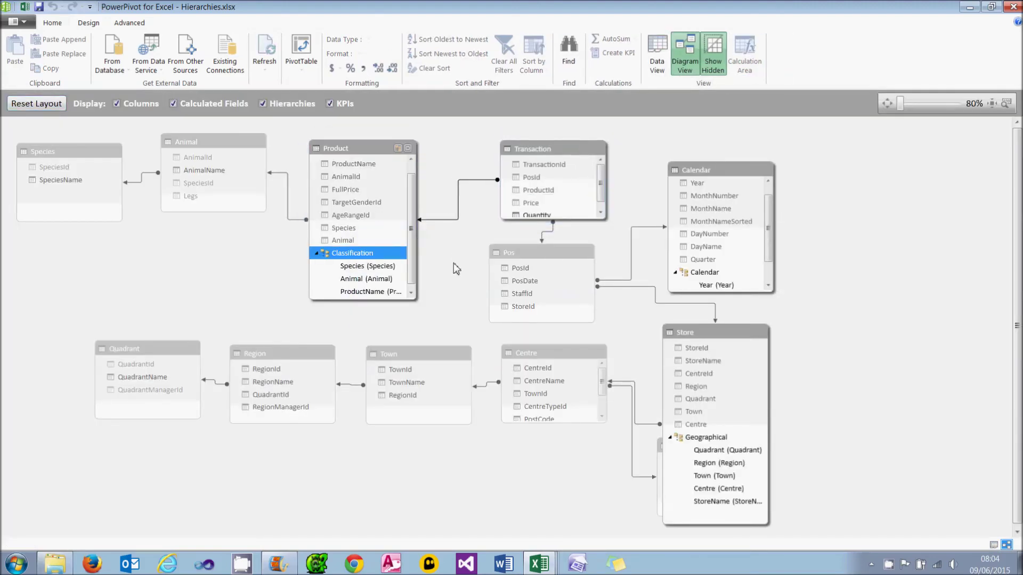
{"action": "left_click", "coordinate": [702, 273]}
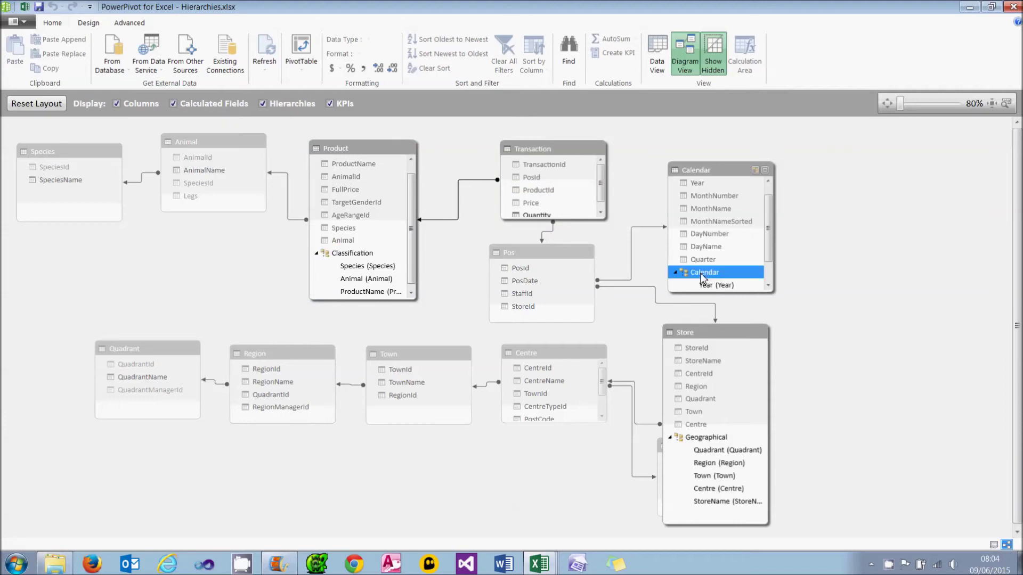
{"action": "left_click", "coordinate": [713, 440]}
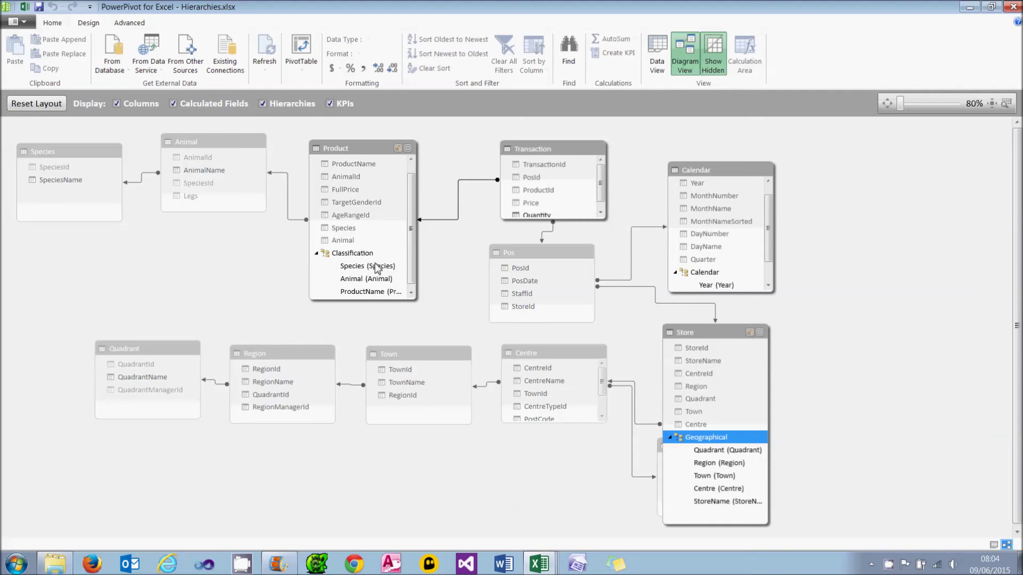
{"action": "left_click", "coordinate": [372, 269]}
{"action": "right_click", "coordinate": [373, 270]}
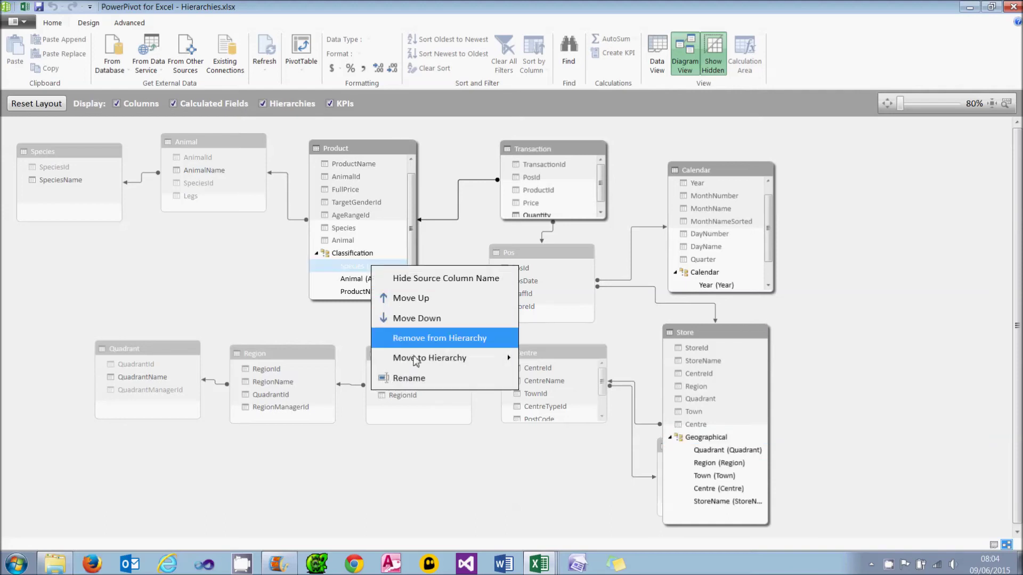
{"action": "left_click", "coordinate": [423, 384]}
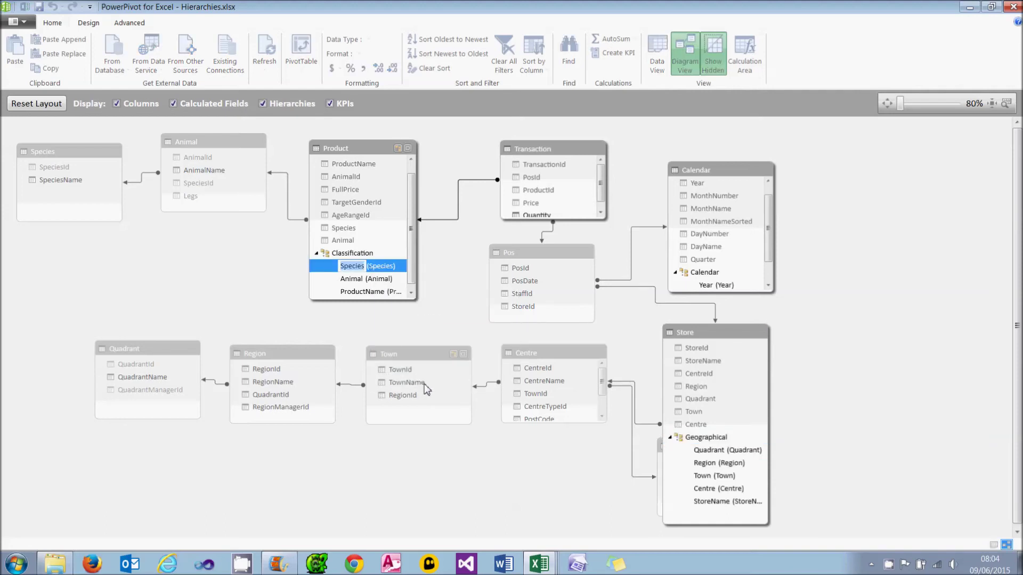
{"action": "type", "text": "test"}
{"action": "key", "text": "Return"}
{"action": "right_click", "coordinate": [365, 270]}
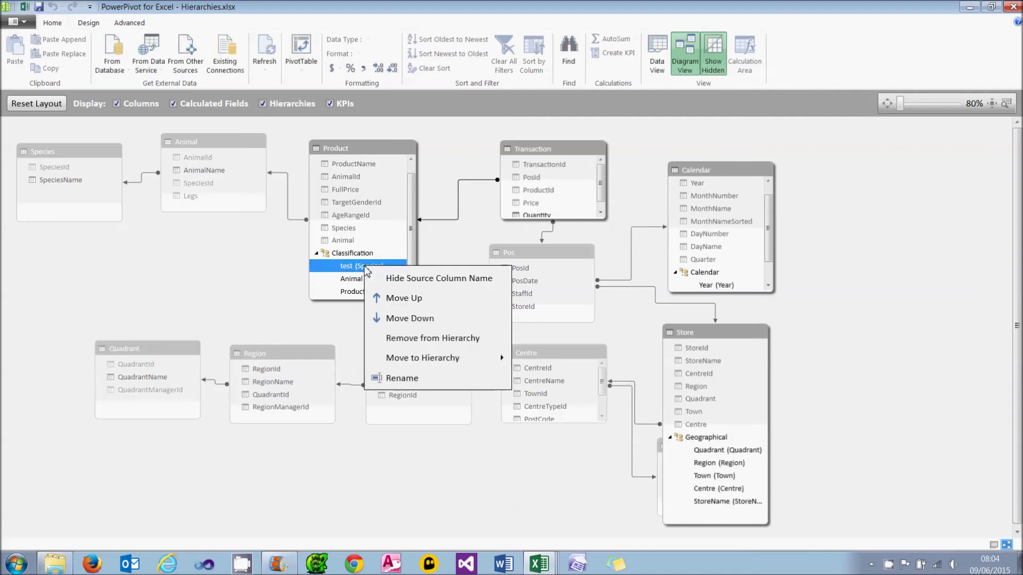
{"action": "left_click", "coordinate": [411, 382]}
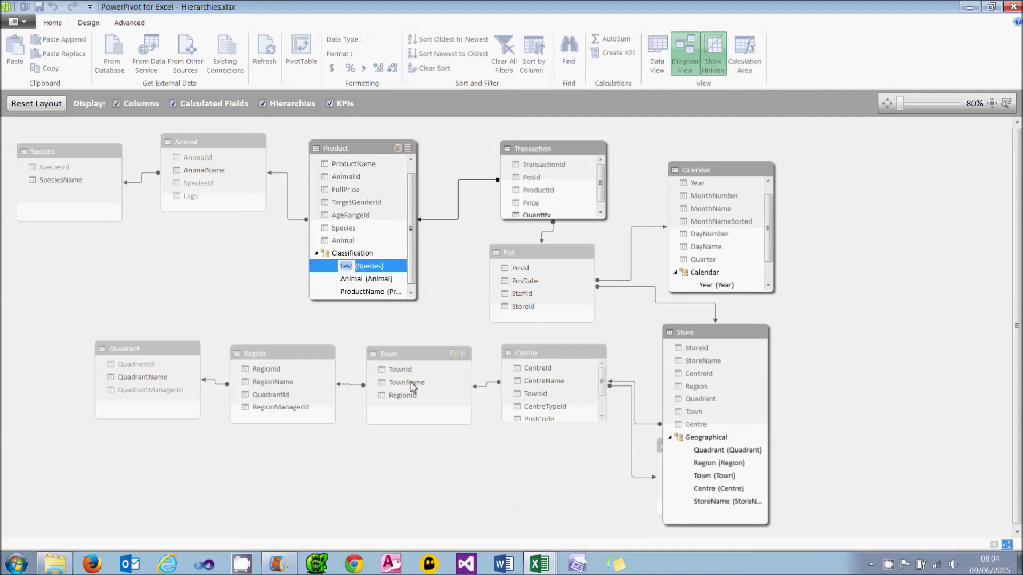
{"action": "type", "text": "Species"}
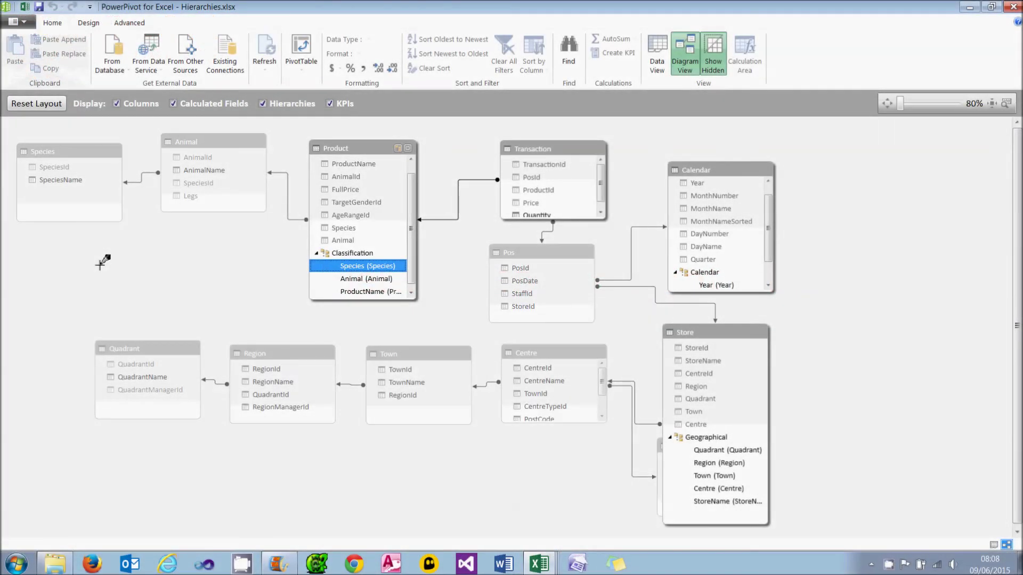
{"action": "left_click", "coordinate": [25, 8]}
Step: Set Geographical rows, Calendar columns, Classification filter and Quantity values, then expand 2013 into quarters
{"action": "left_click", "coordinate": [116, 235]}
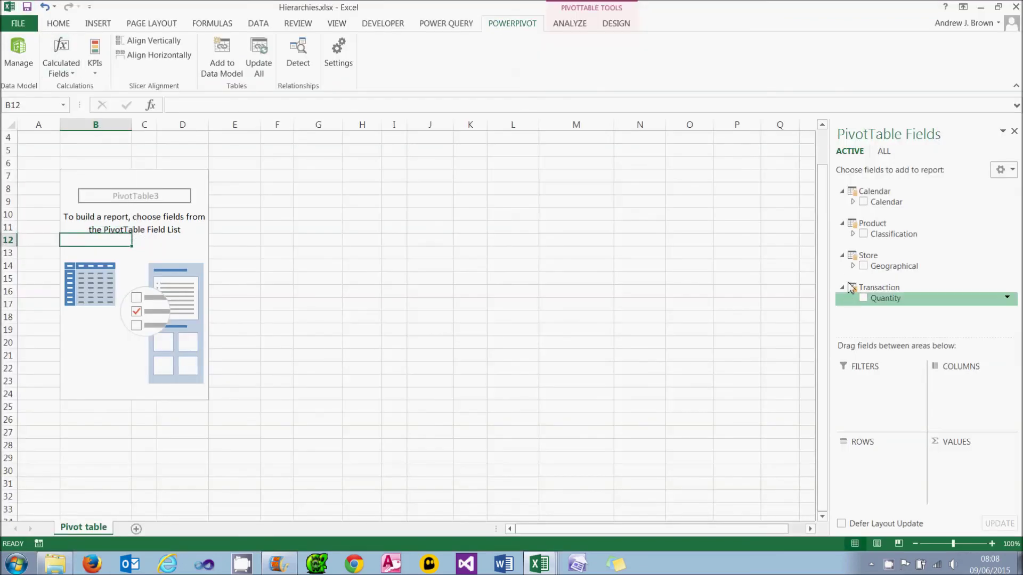
{"action": "left_click", "coordinate": [852, 267]}
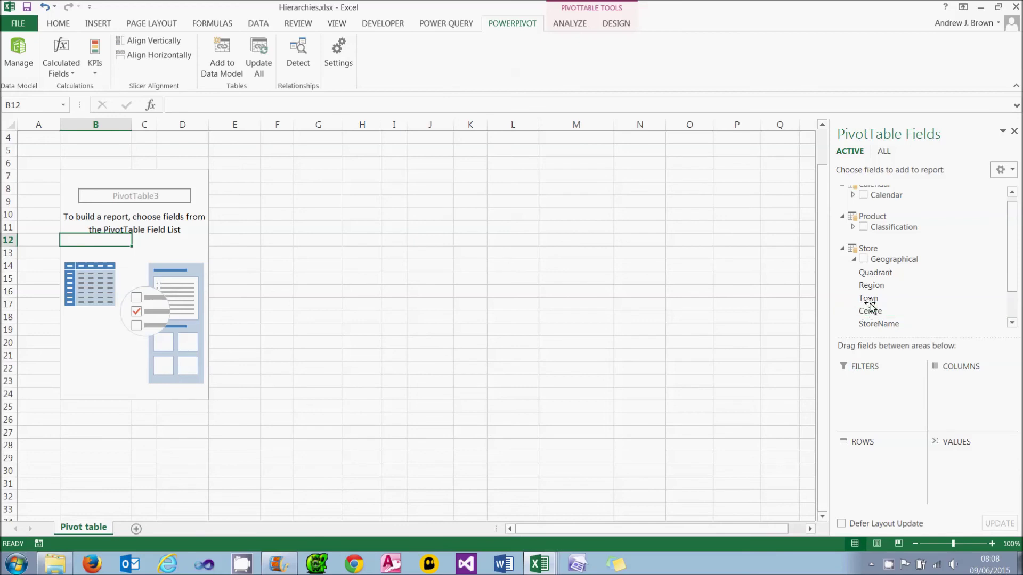
{"action": "left_click_drag", "start_coordinate": [868, 299], "coordinate": [875, 462]}
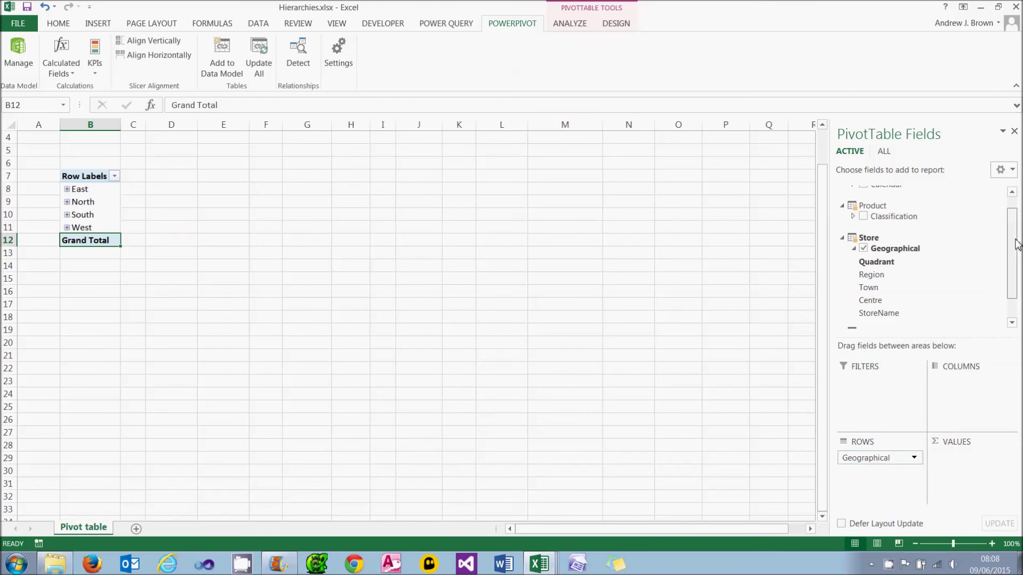
{"action": "left_click_drag", "start_coordinate": [1016, 244], "coordinate": [1015, 212]}
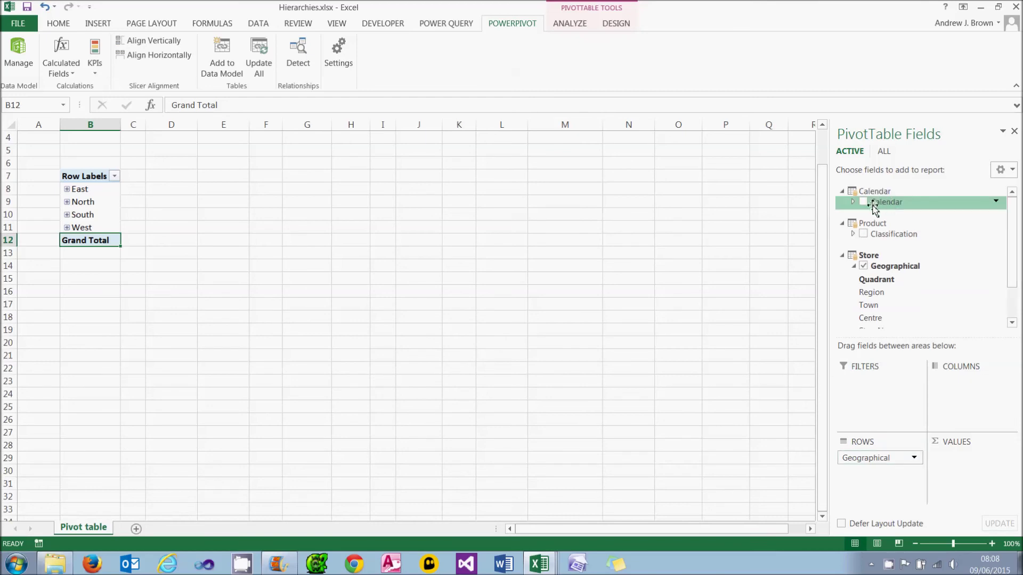
{"action": "left_click_drag", "start_coordinate": [866, 206], "coordinate": [959, 404]}
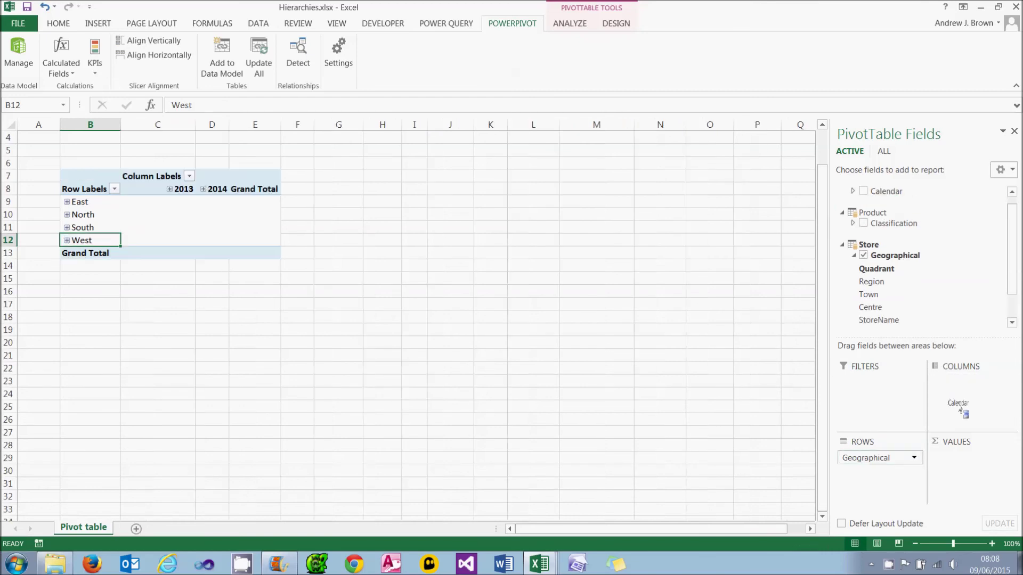
{"action": "left_click_drag", "start_coordinate": [893, 222], "coordinate": [859, 390]}
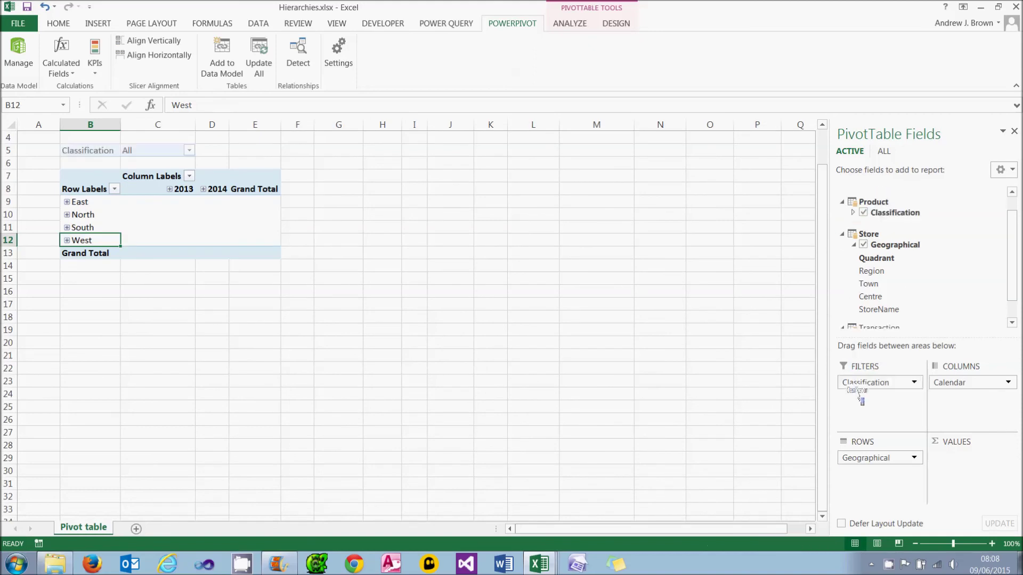
{"action": "left_click", "coordinate": [1012, 322]}
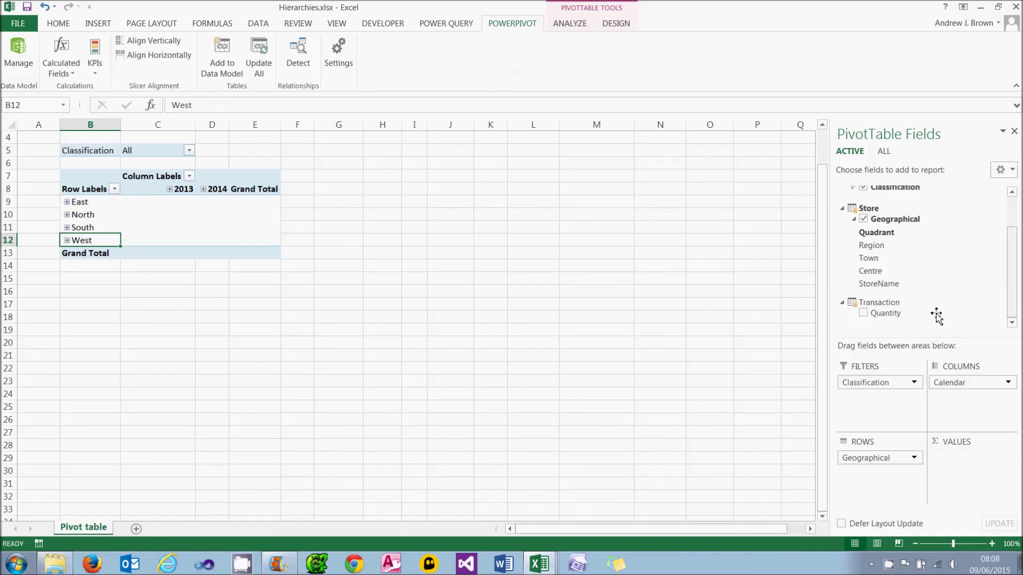
{"action": "left_click", "coordinate": [866, 318]}
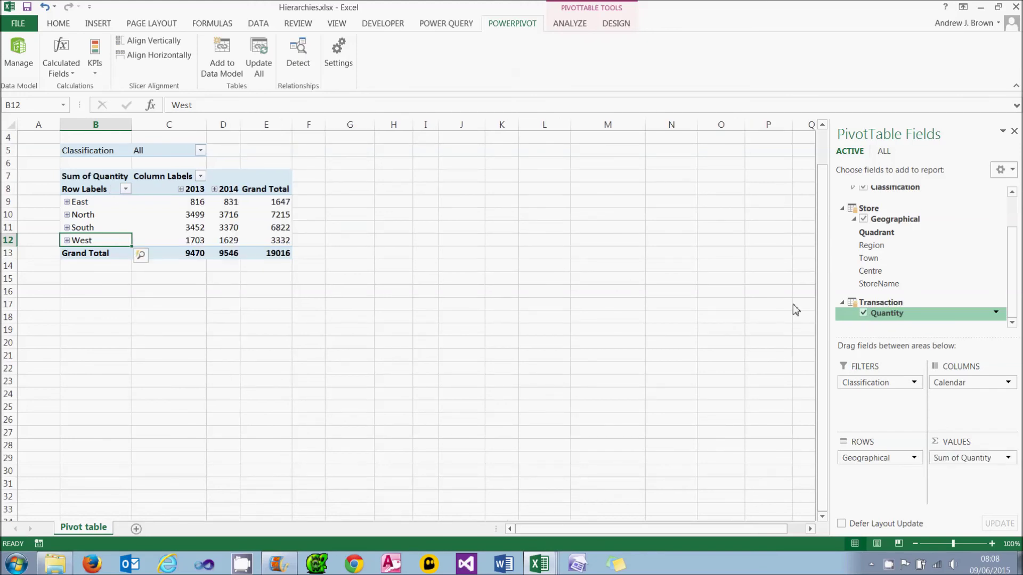
{"action": "left_click", "coordinate": [180, 189]}
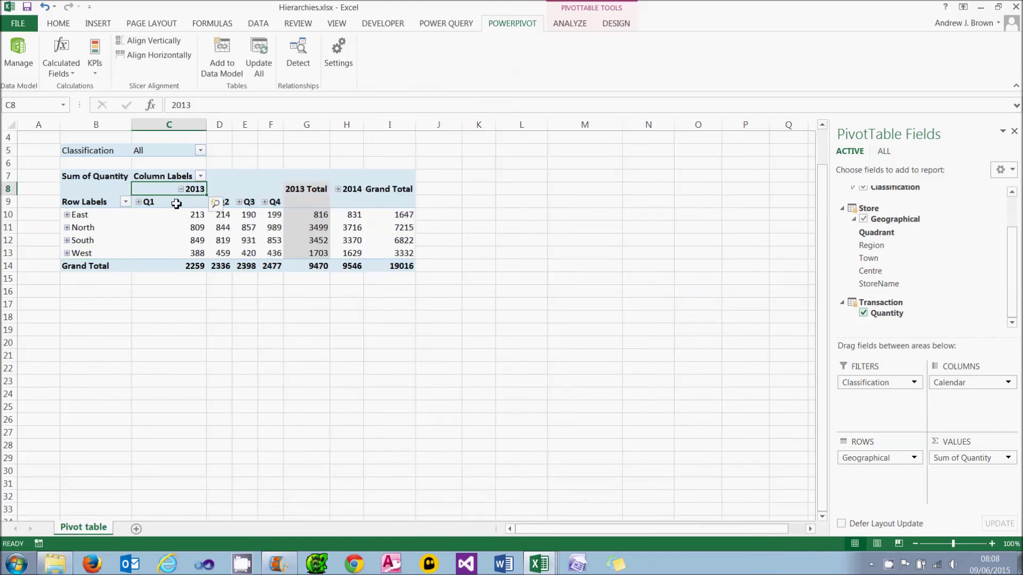
Step: Expand Q1 2013 into months and filter Classification to Mammal > Sheep > Sean
{"action": "left_click", "coordinate": [138, 202]}
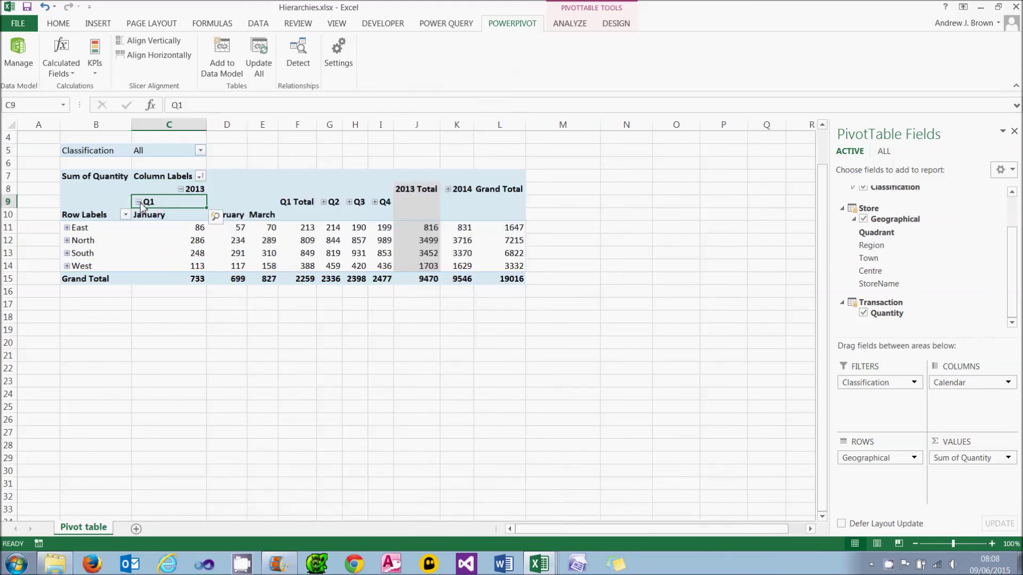
{"action": "left_click", "coordinate": [199, 151]}
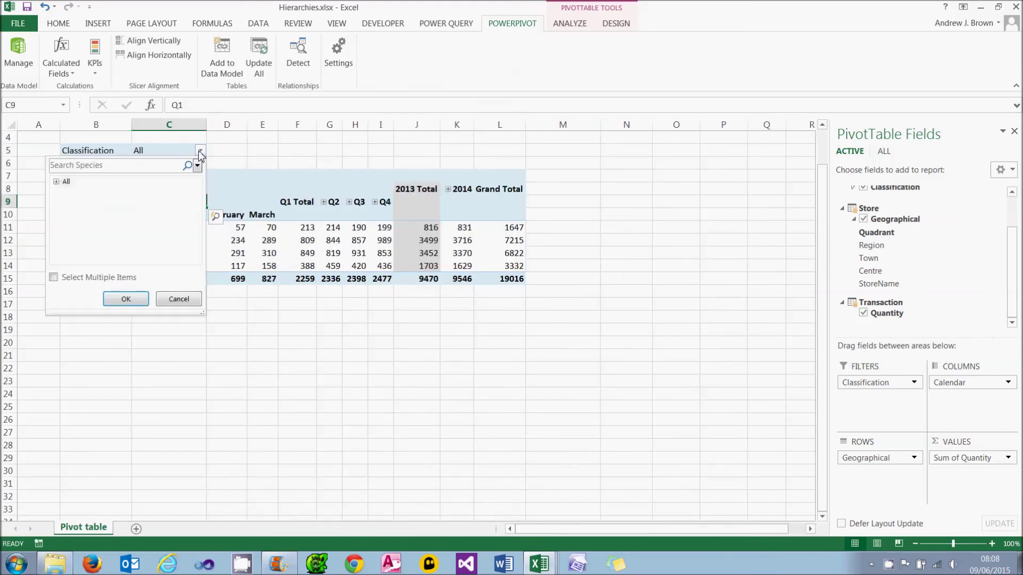
{"action": "left_click", "coordinate": [56, 181]}
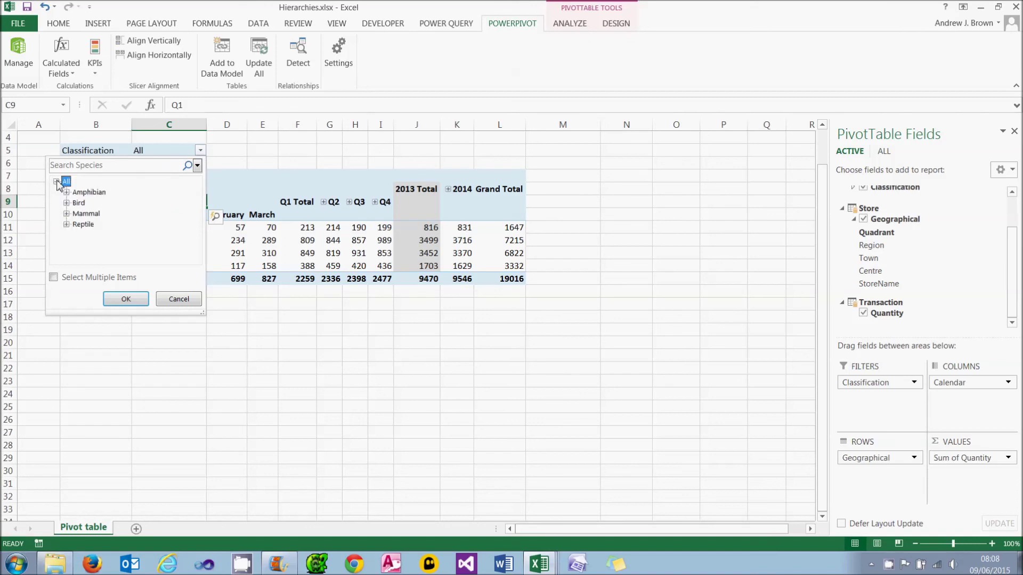
{"action": "left_click", "coordinate": [67, 213]}
{"action": "left_click", "coordinate": [78, 235]}
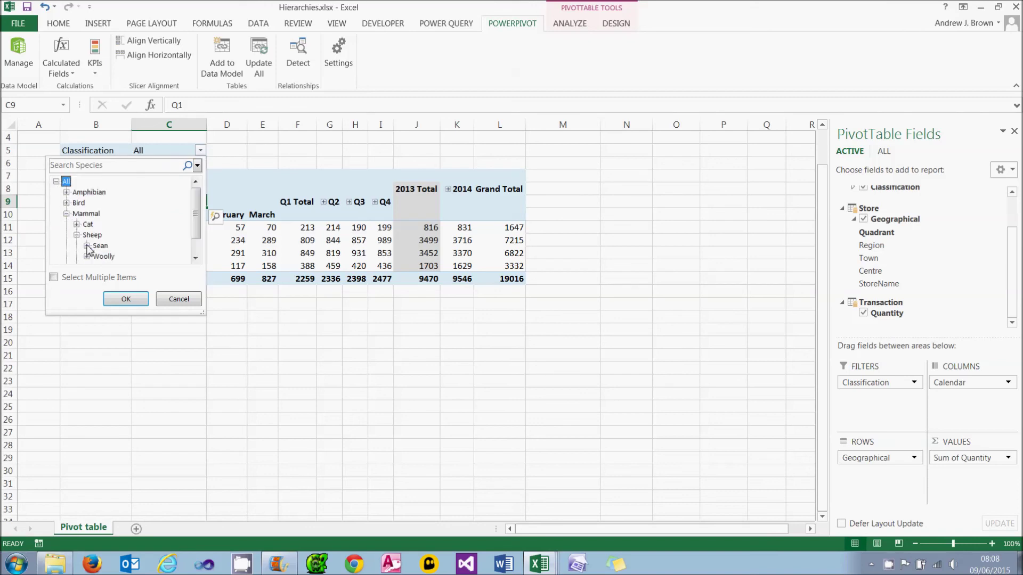
{"action": "left_click", "coordinate": [99, 246]}
{"action": "left_click", "coordinate": [126, 299]}
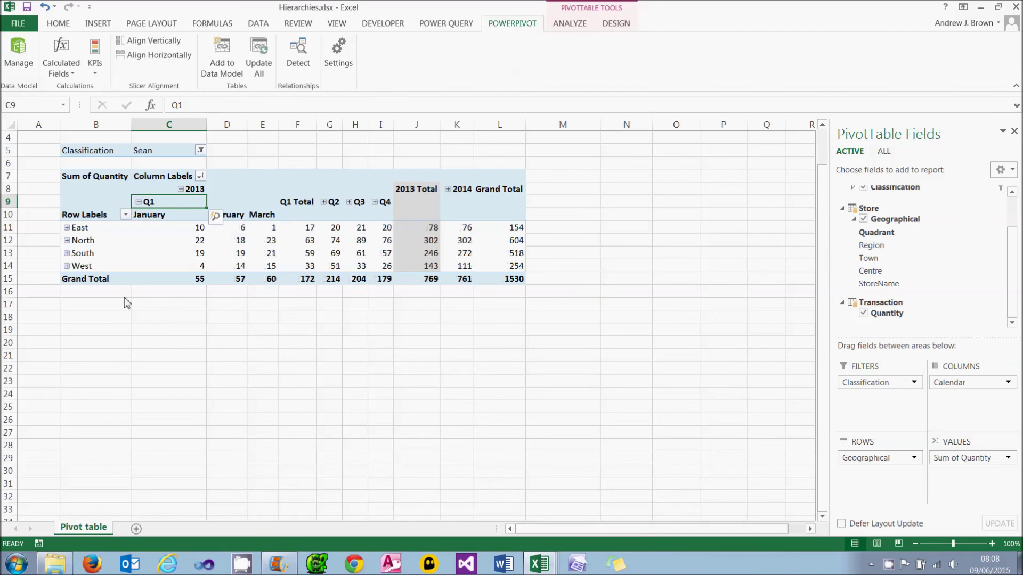